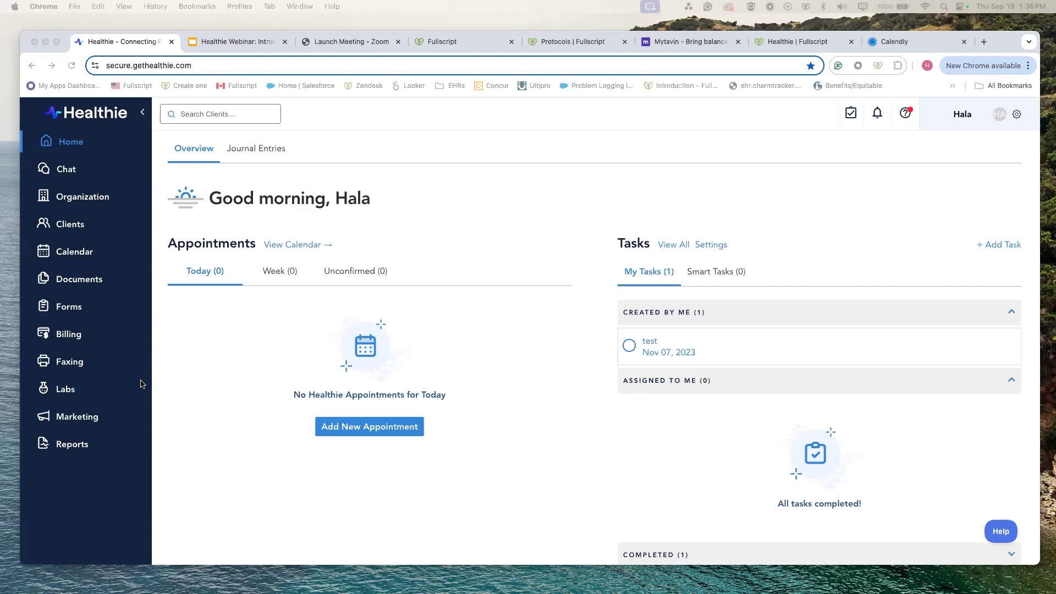
Open the record of the active client listed just below the Test Noemail entry
{"action": "left_click", "coordinate": [68, 227]}
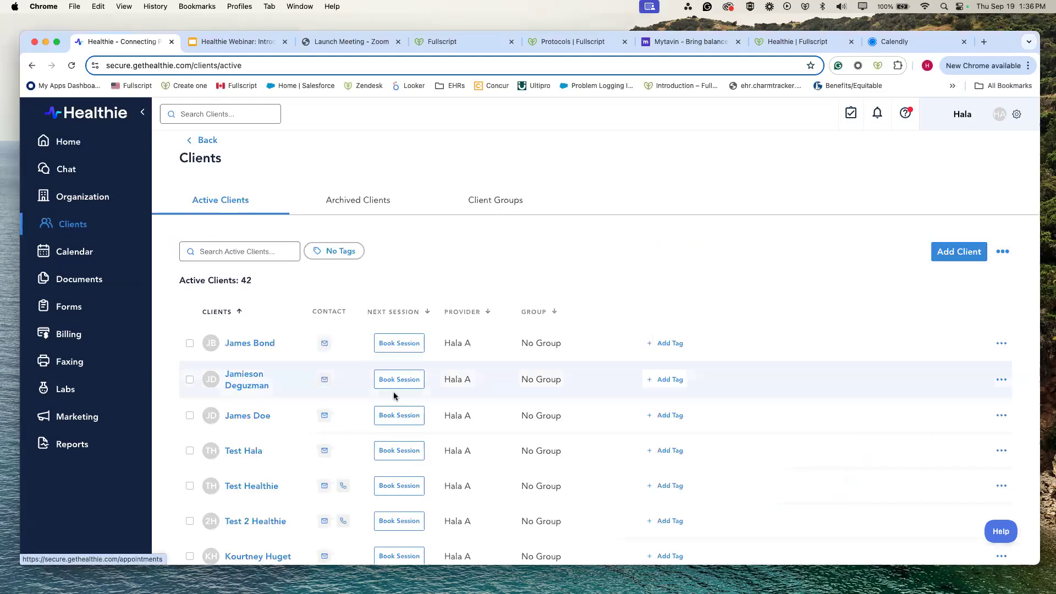
{"action": "scroll", "coordinate": [274, 385], "scroll_direction": "down", "scroll_amount": 5}
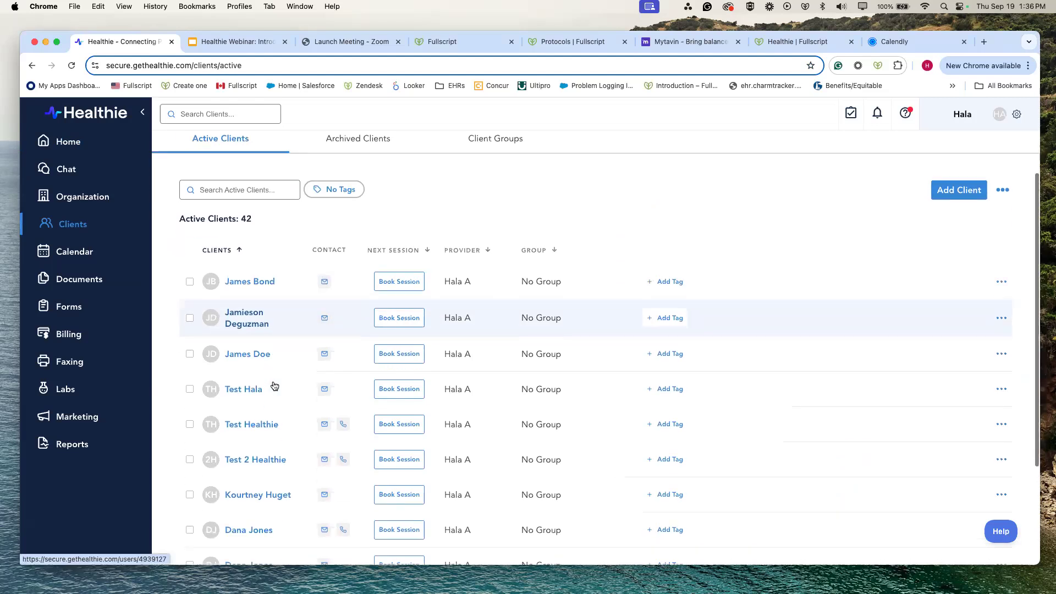
{"action": "scroll", "coordinate": [274, 385], "scroll_direction": "down", "scroll_amount": 6}
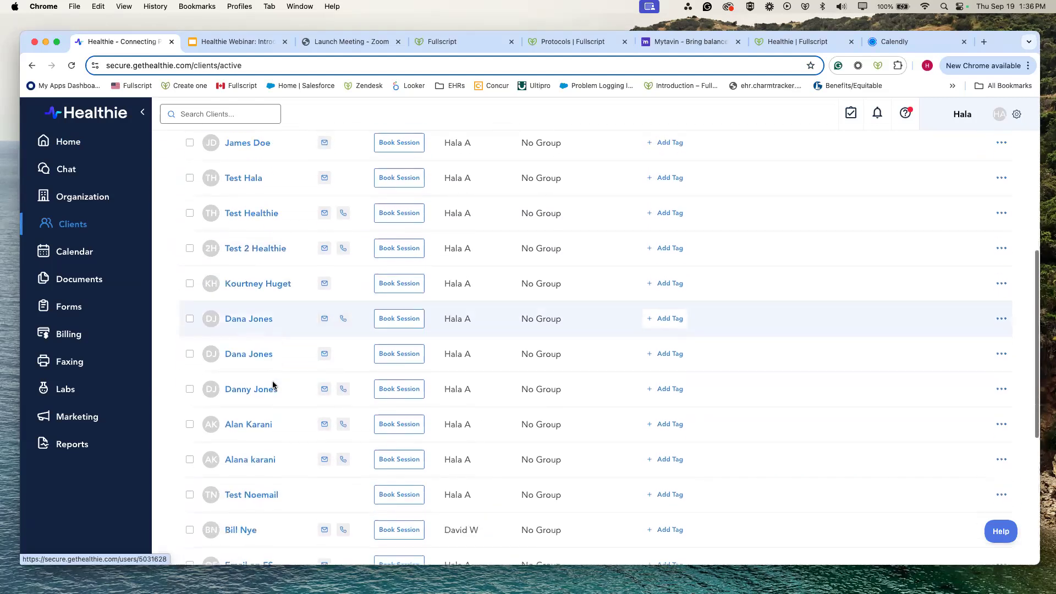
{"action": "left_click", "coordinate": [245, 413]}
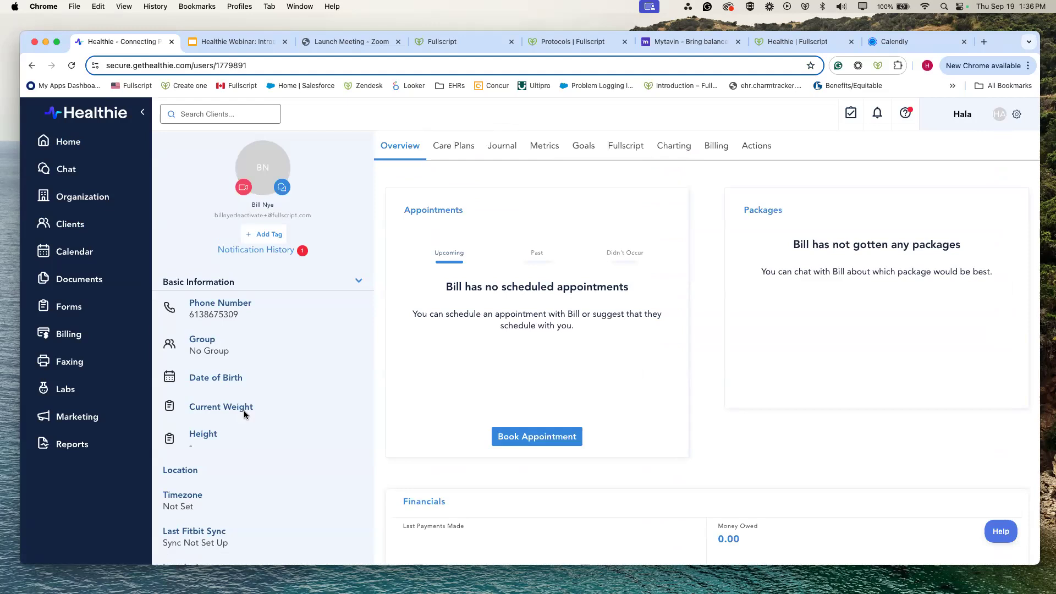
Start a Fullscript product recommendation for this client and open the templates available for the plan
{"action": "left_click", "coordinate": [626, 146]}
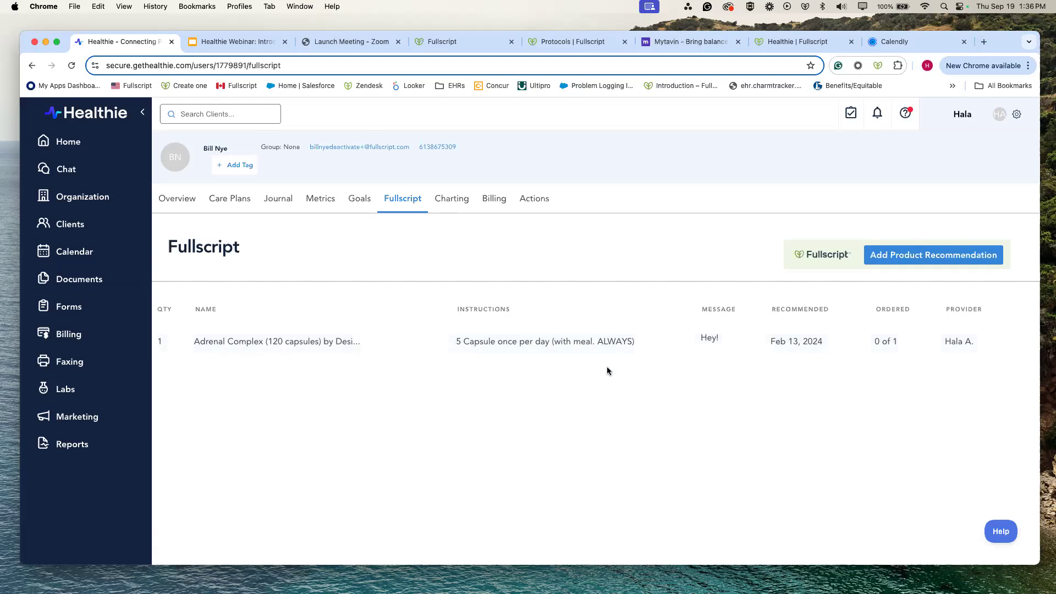
{"action": "left_click", "coordinate": [911, 257]}
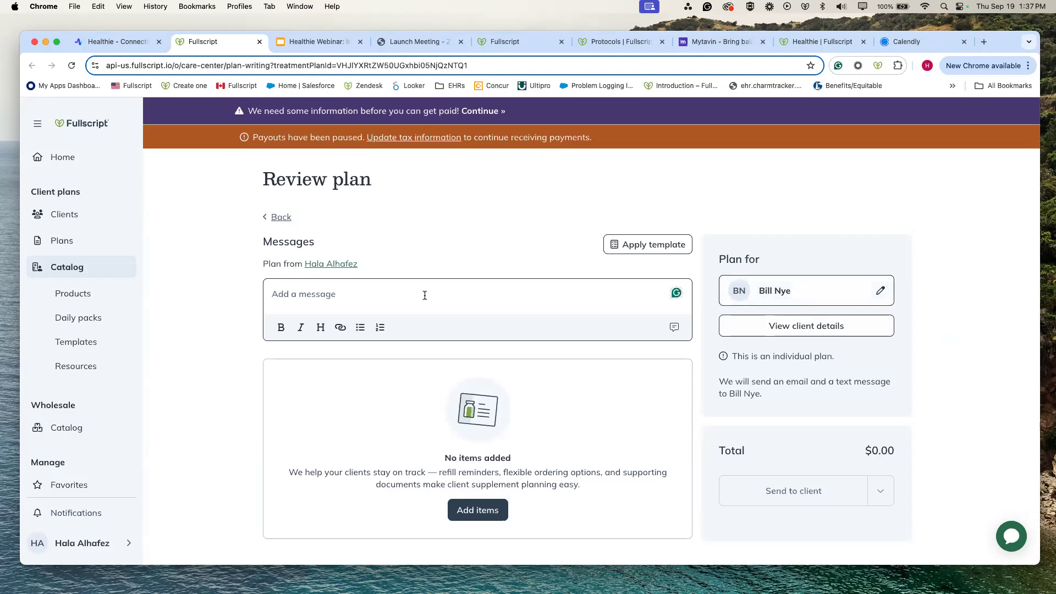
{"action": "scroll", "coordinate": [418, 297], "scroll_direction": "down", "scroll_amount": 1}
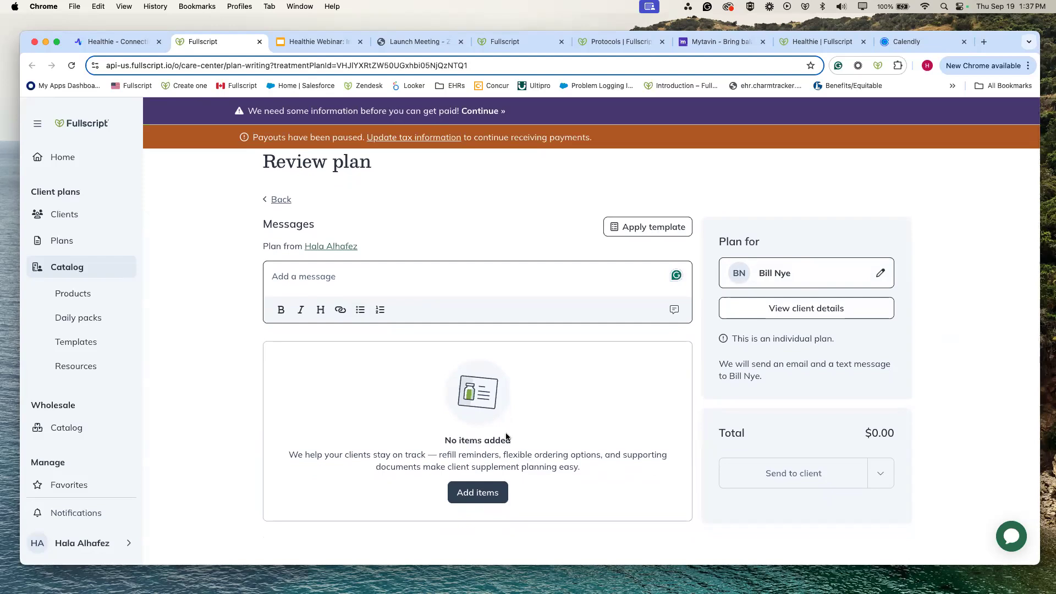
{"action": "scroll", "coordinate": [505, 438], "scroll_direction": "down", "scroll_amount": 1}
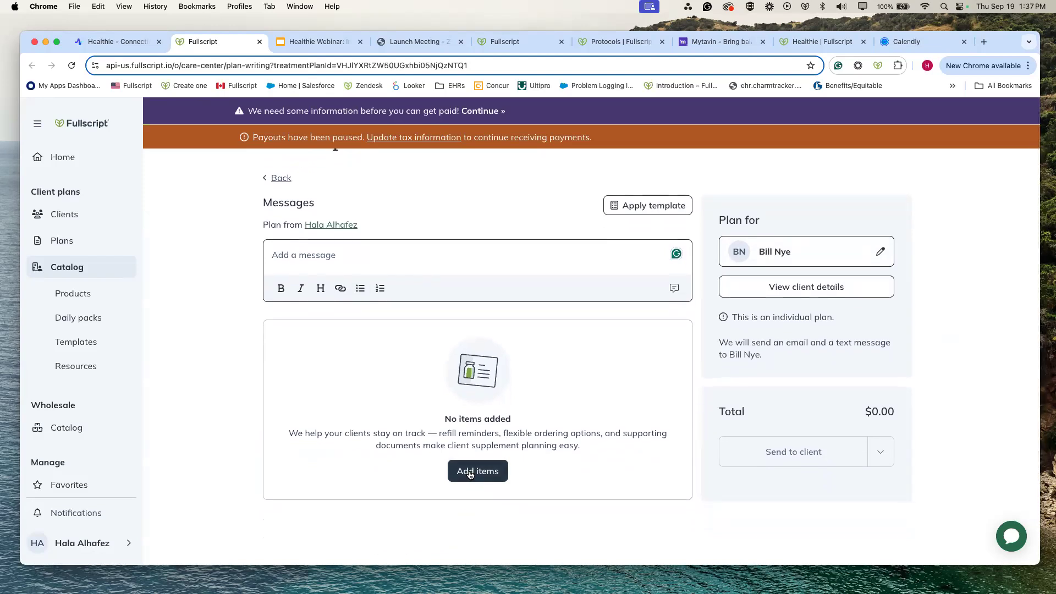
{"action": "left_click", "coordinate": [644, 206]}
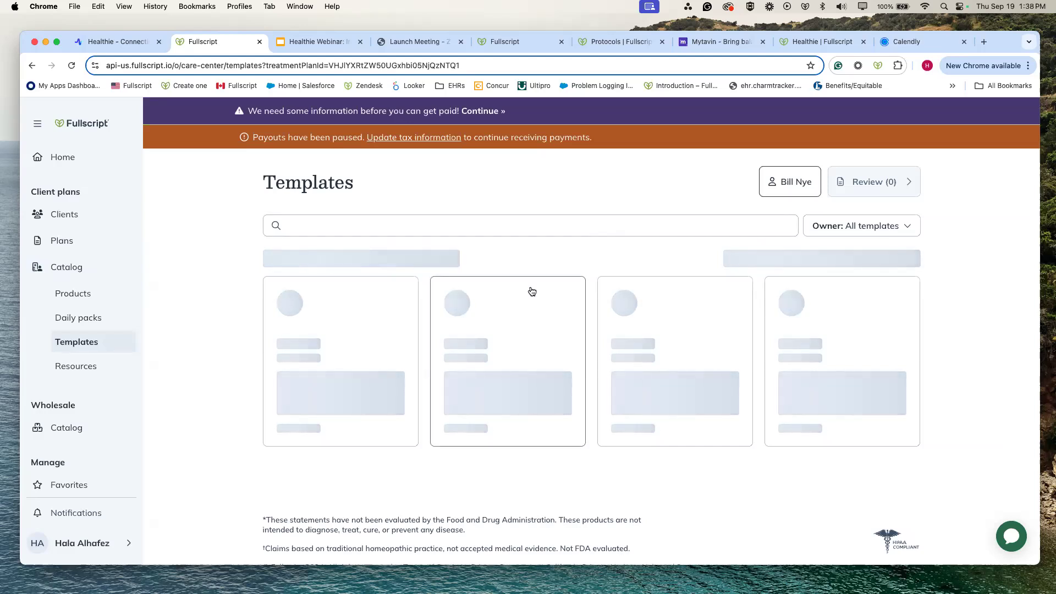
Expand the Made by Fullscript section to show all of its pre-made templates
{"action": "scroll", "coordinate": [572, 313], "scroll_direction": "down", "scroll_amount": 2}
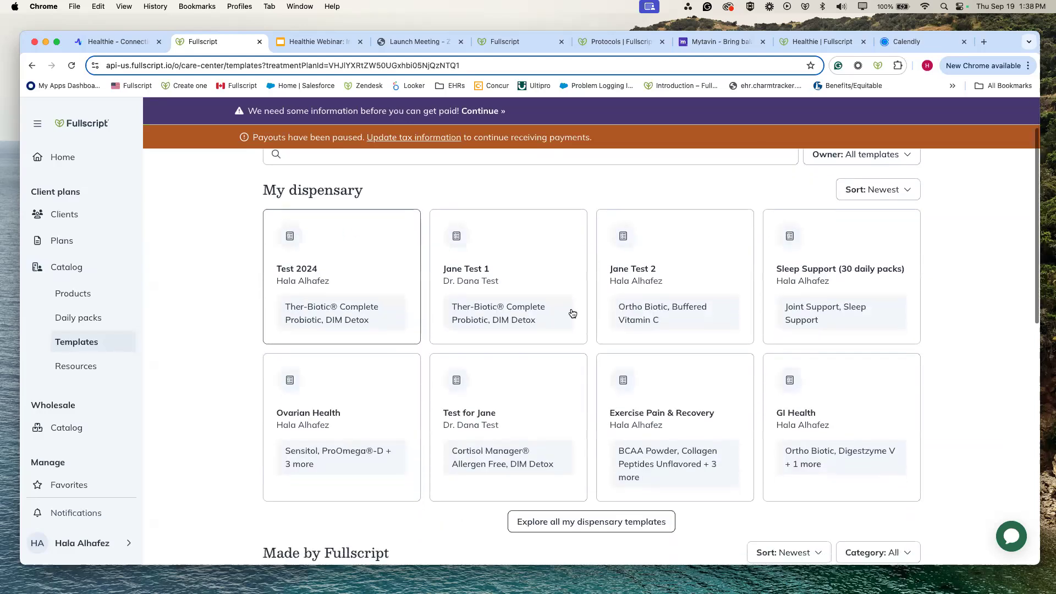
{"action": "scroll", "coordinate": [550, 341], "scroll_direction": "down", "scroll_amount": 1}
{"action": "scroll", "coordinate": [308, 308], "scroll_direction": "down", "scroll_amount": 4}
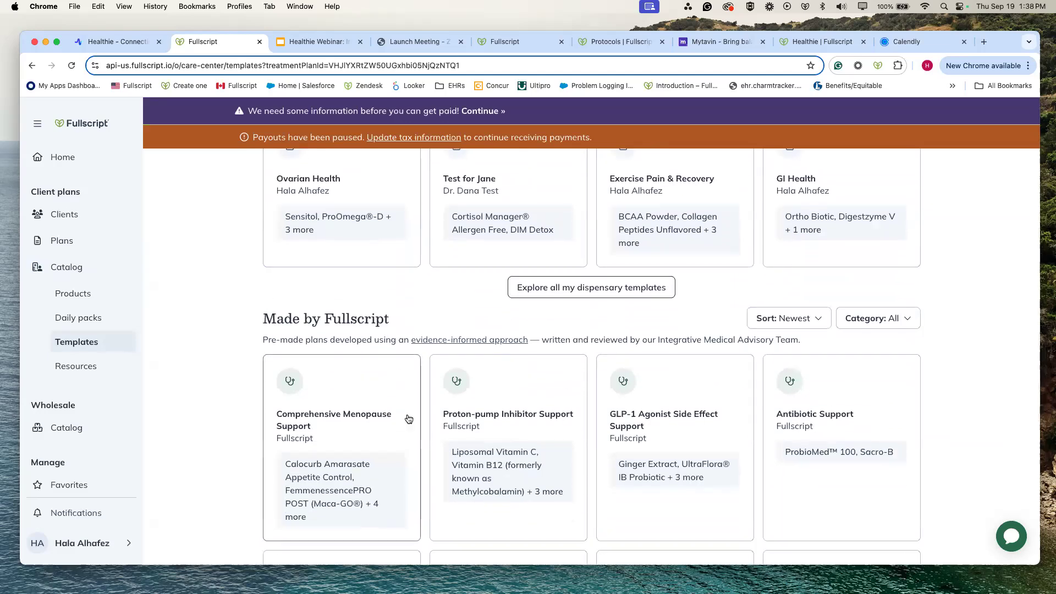
{"action": "scroll", "coordinate": [409, 419], "scroll_direction": "down", "scroll_amount": 4}
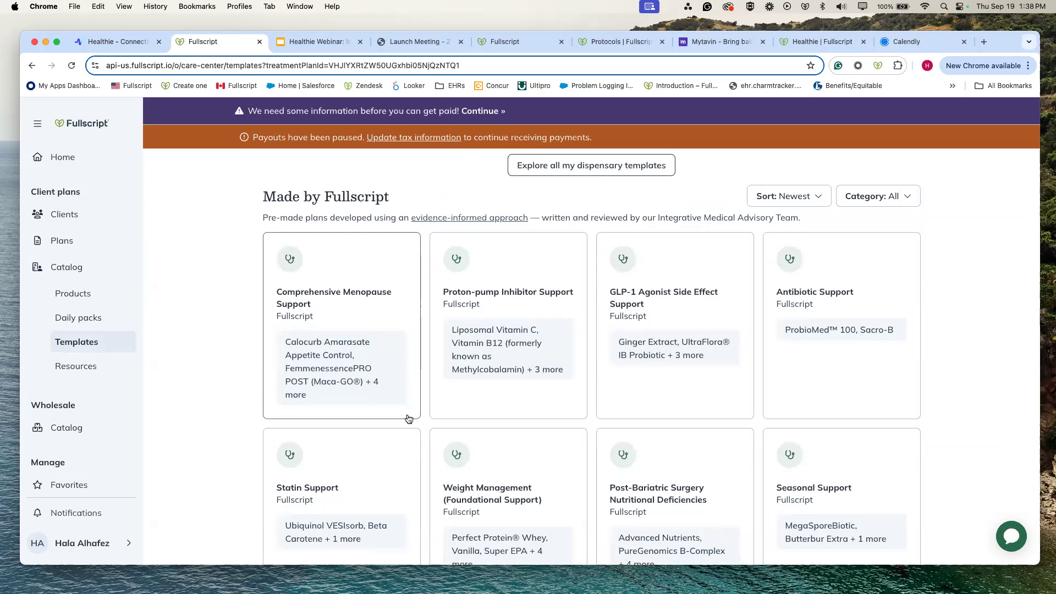
{"action": "scroll", "coordinate": [493, 396], "scroll_direction": "down", "scroll_amount": 2}
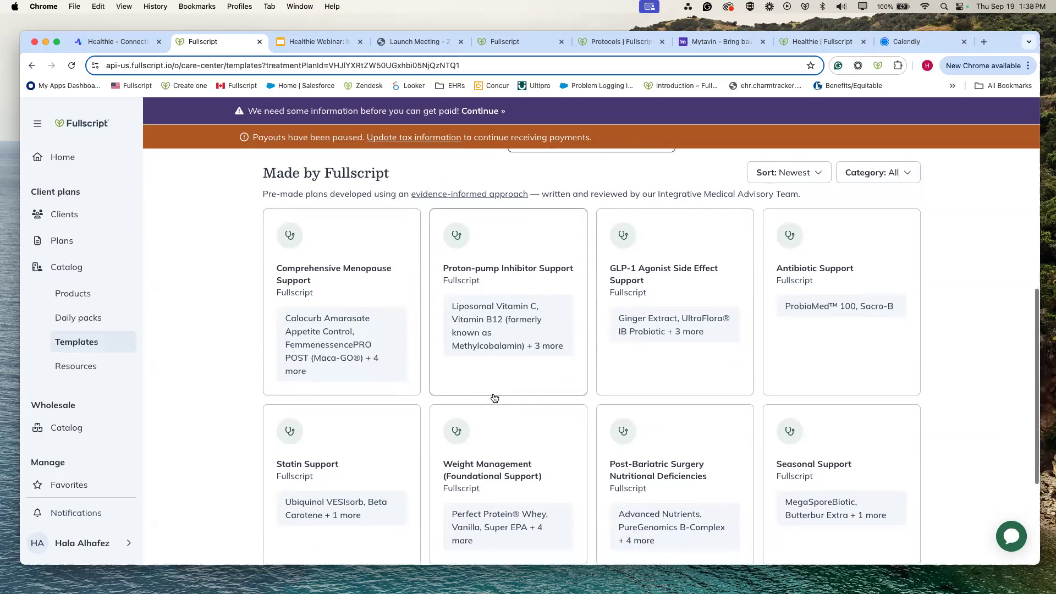
{"action": "scroll", "coordinate": [373, 354], "scroll_direction": "down", "scroll_amount": 5}
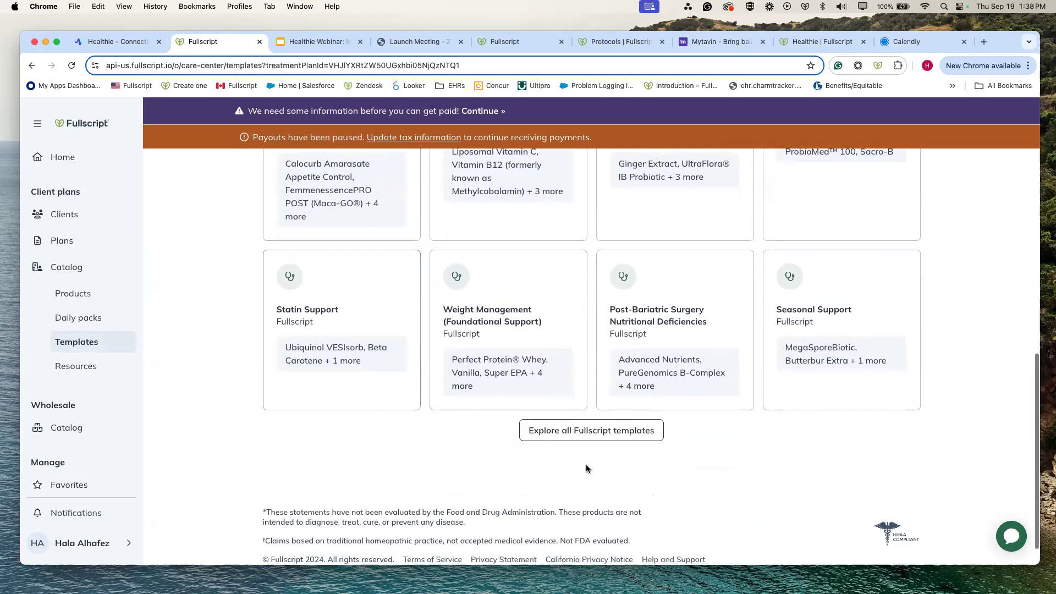
{"action": "left_click", "coordinate": [582, 436]}
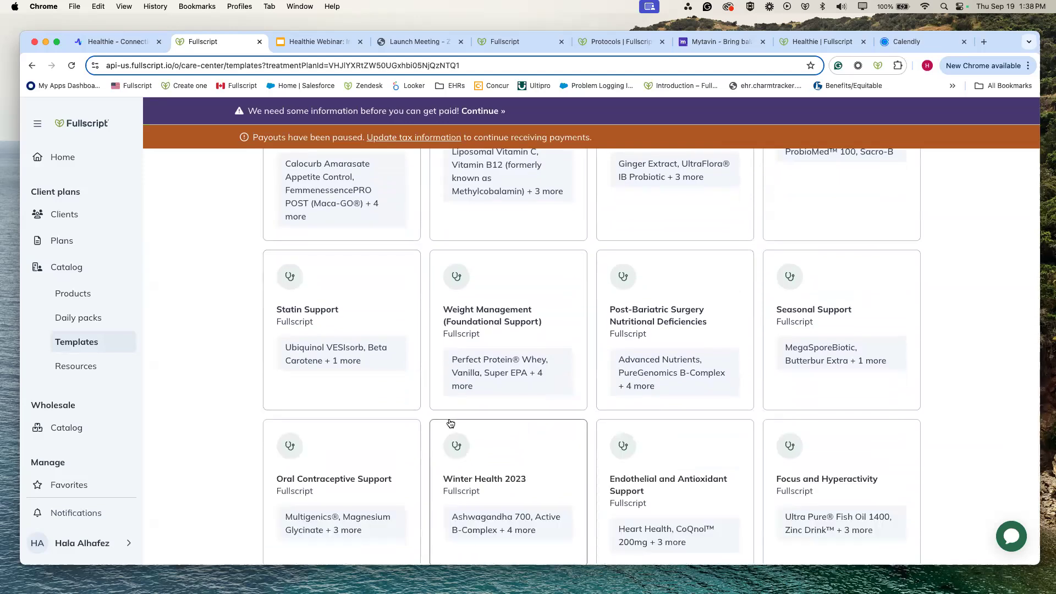
{"action": "scroll", "coordinate": [450, 423], "scroll_direction": "down", "scroll_amount": 5}
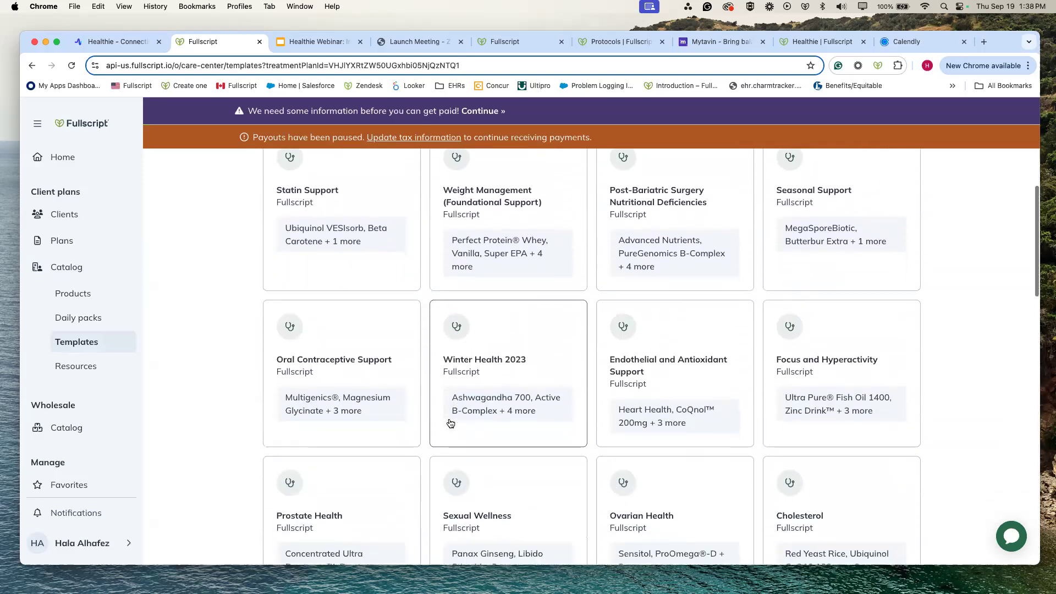
Open the Oral Contraceptive Support template, check its supporting evidence, and add the template to the plan
{"action": "left_click", "coordinate": [347, 345]}
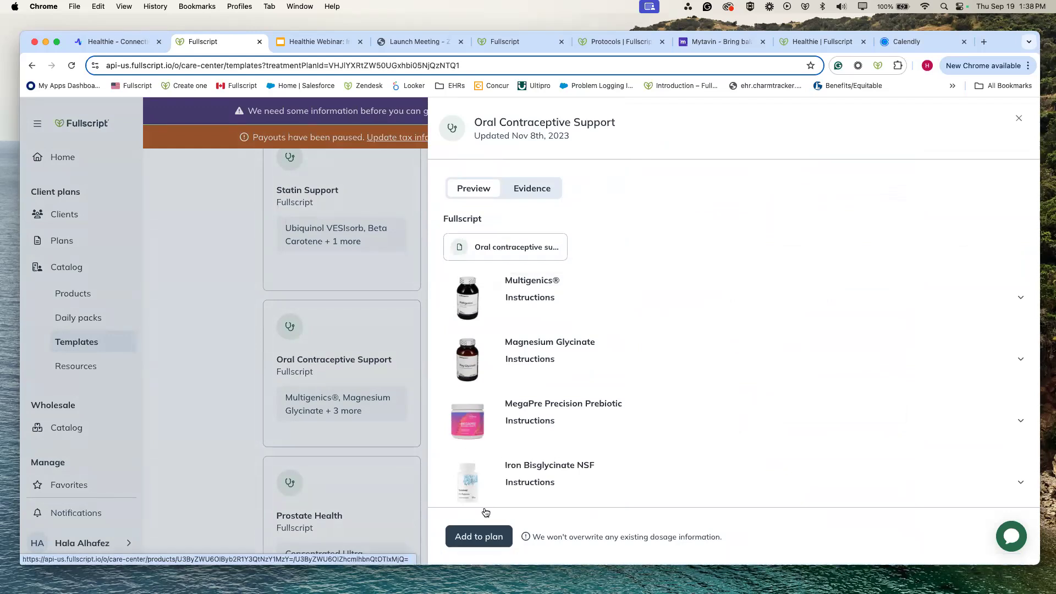
{"action": "left_click", "coordinate": [524, 196]}
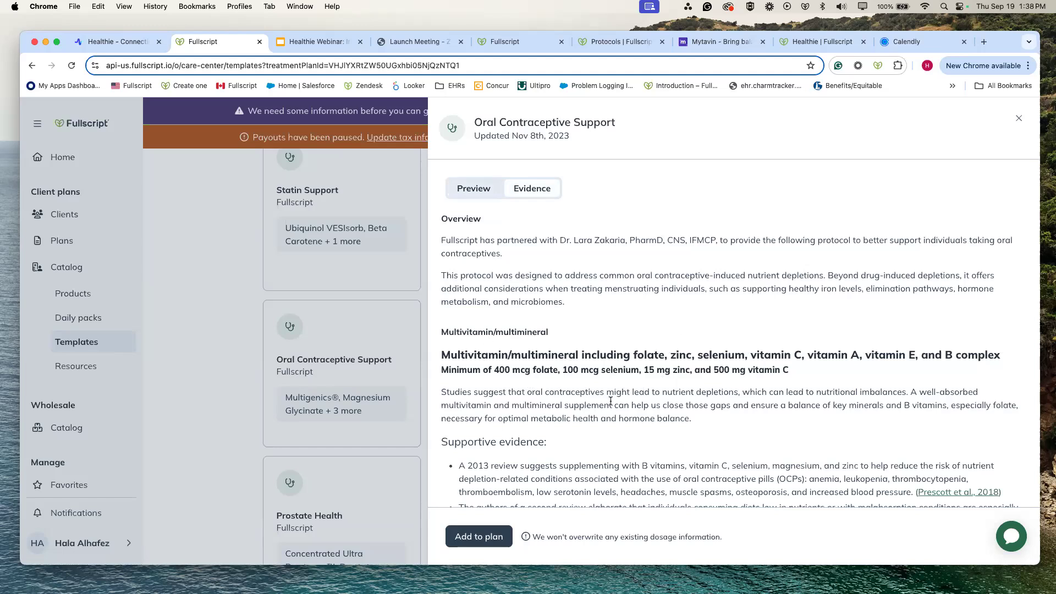
{"action": "left_click", "coordinate": [472, 538]}
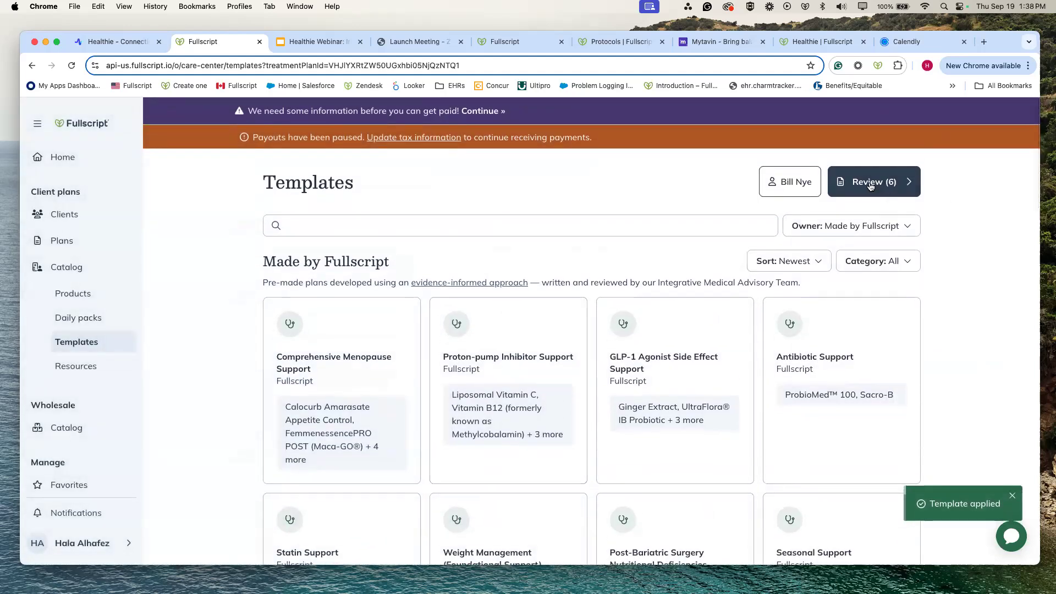
Search the Fullscript templates for calcium
{"action": "mouse_move", "coordinate": [871, 186]}
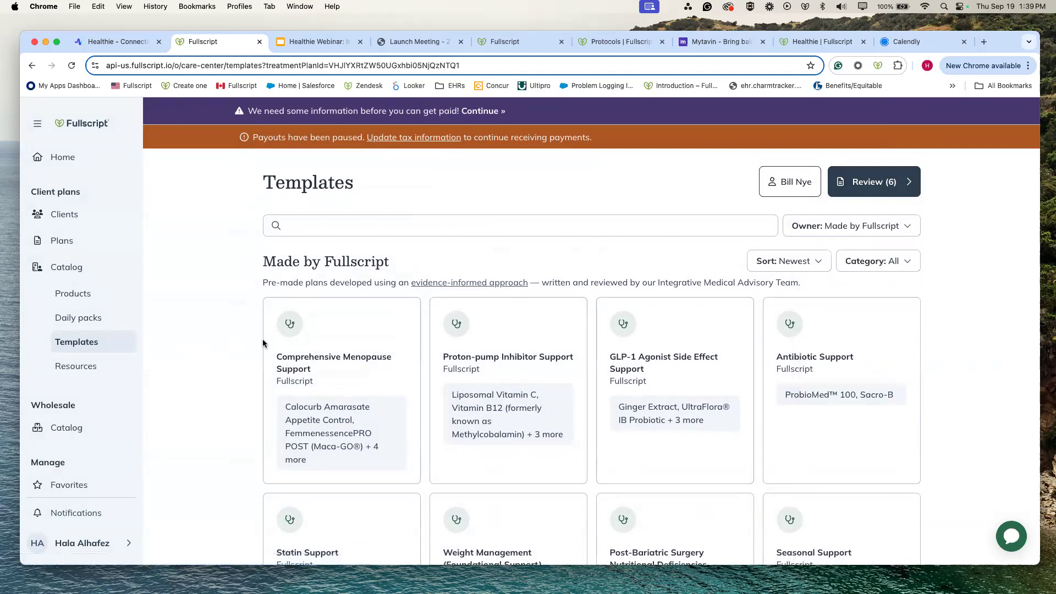
{"action": "left_click", "coordinate": [332, 228]}
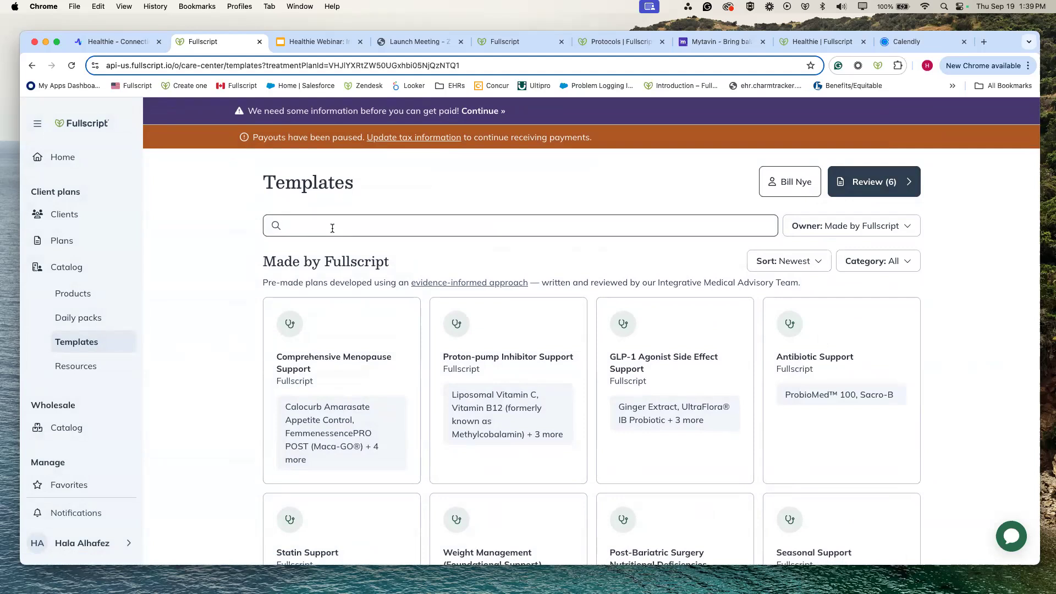
{"action": "type", "text": "calcium"}
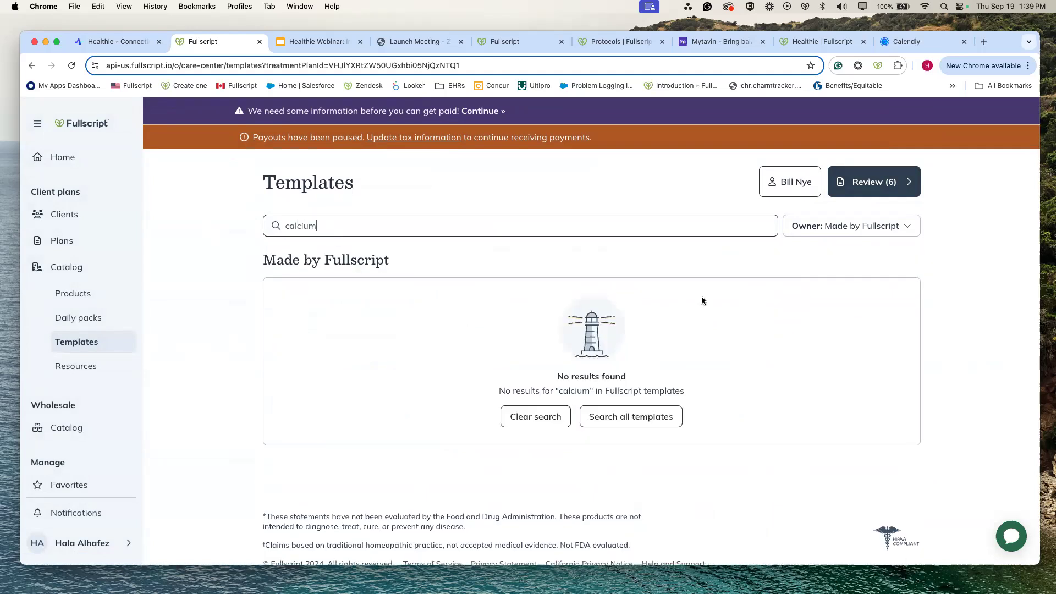
Return to the plan review and open the product catalog to add more items to the plan
{"action": "left_click", "coordinate": [866, 190]}
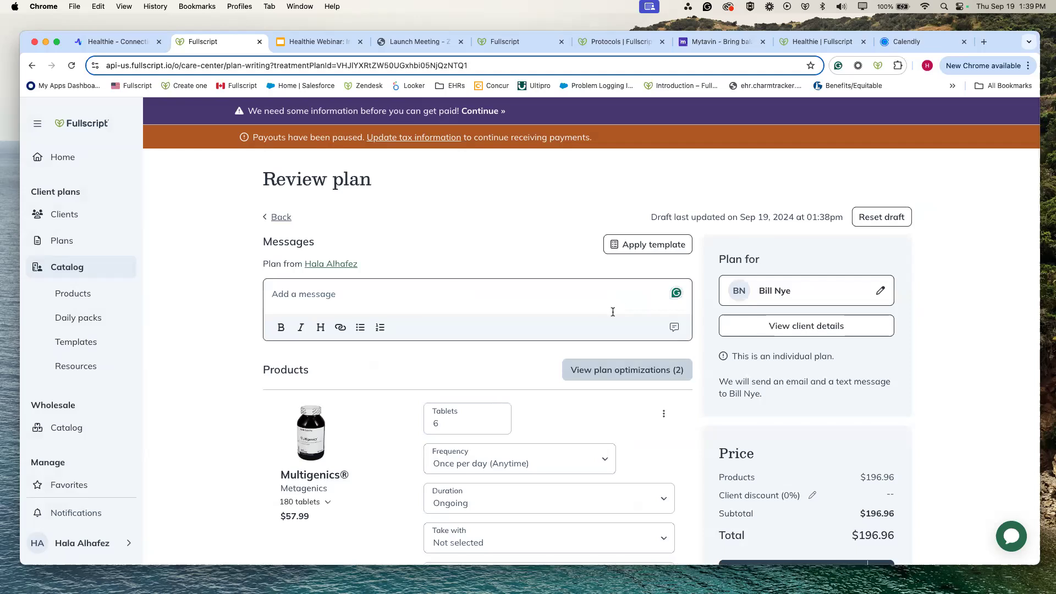
{"action": "scroll", "coordinate": [561, 337], "scroll_direction": "down", "scroll_amount": 10}
{"action": "scroll", "coordinate": [561, 352], "scroll_direction": "down", "scroll_amount": 10}
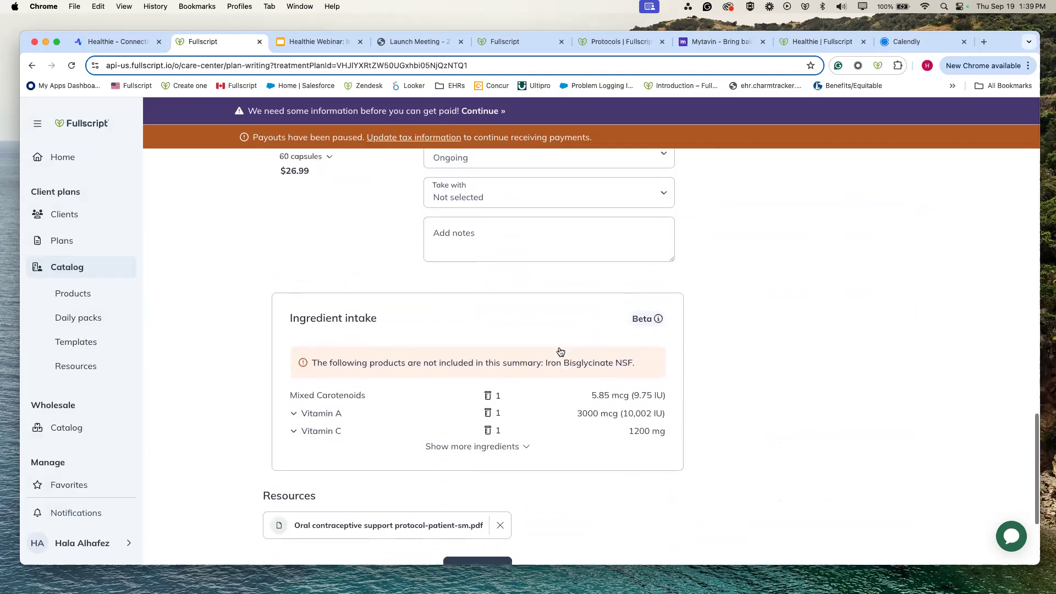
{"action": "left_click", "coordinate": [471, 413]}
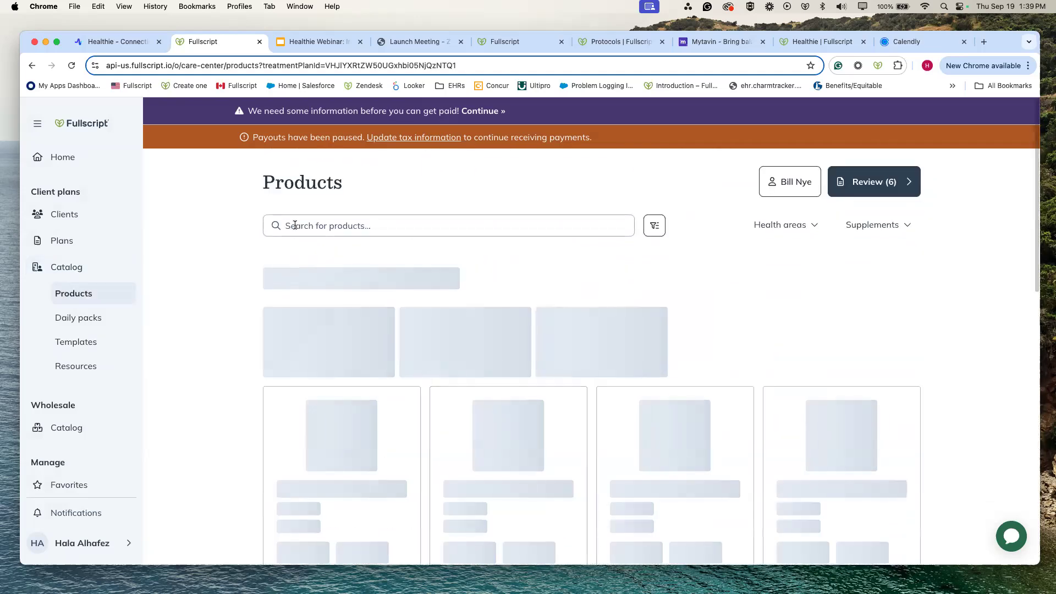
Search the product catalog for calcium and filter the products by the Calcium ingredient
{"action": "left_click", "coordinate": [324, 226]}
{"action": "type", "text": "ca"}
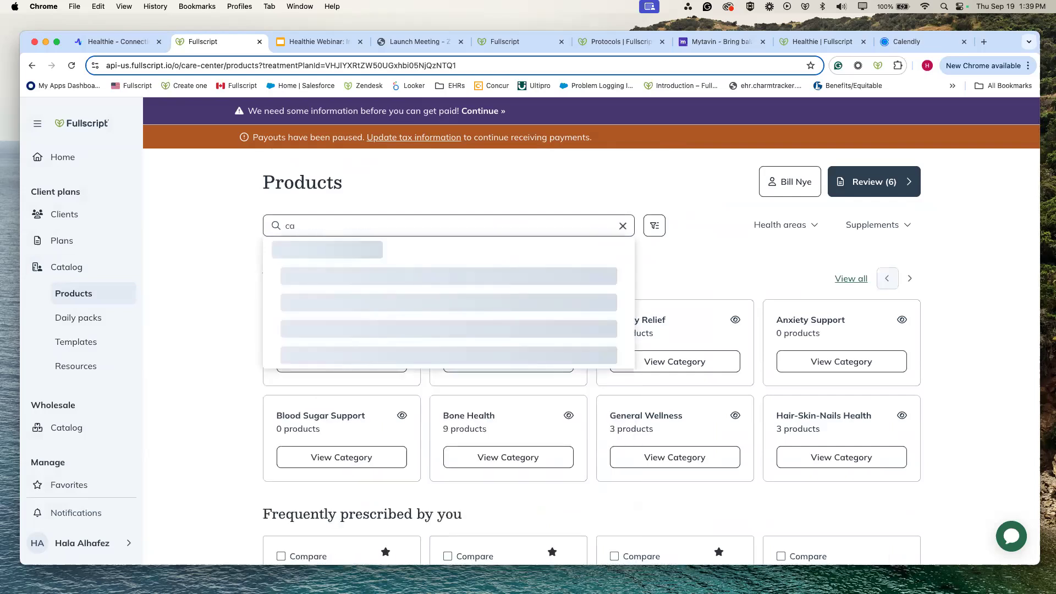
{"action": "type", "text": "lcium"}
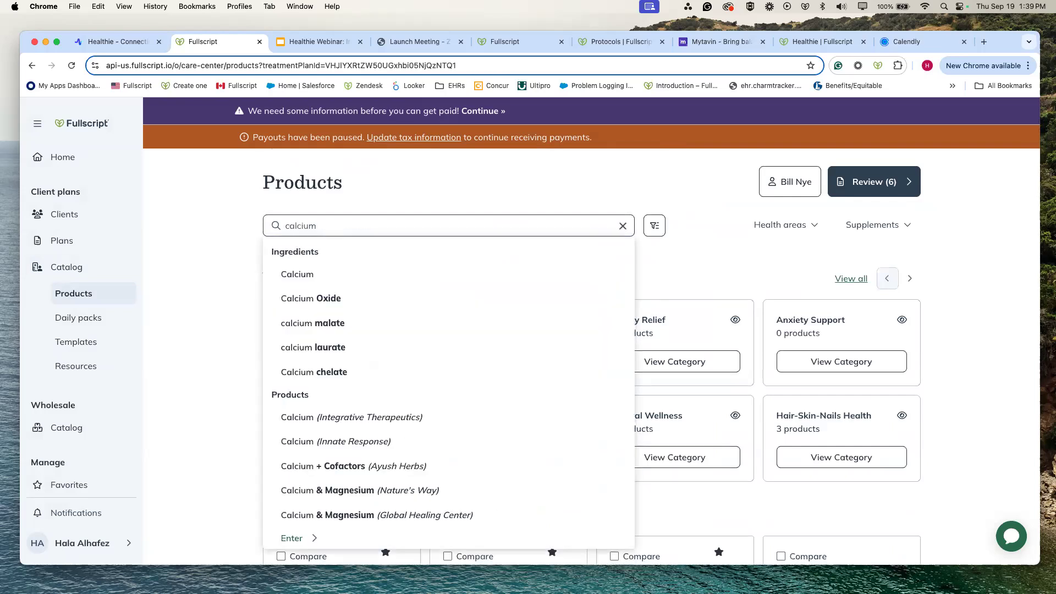
{"action": "left_click", "coordinate": [296, 274]}
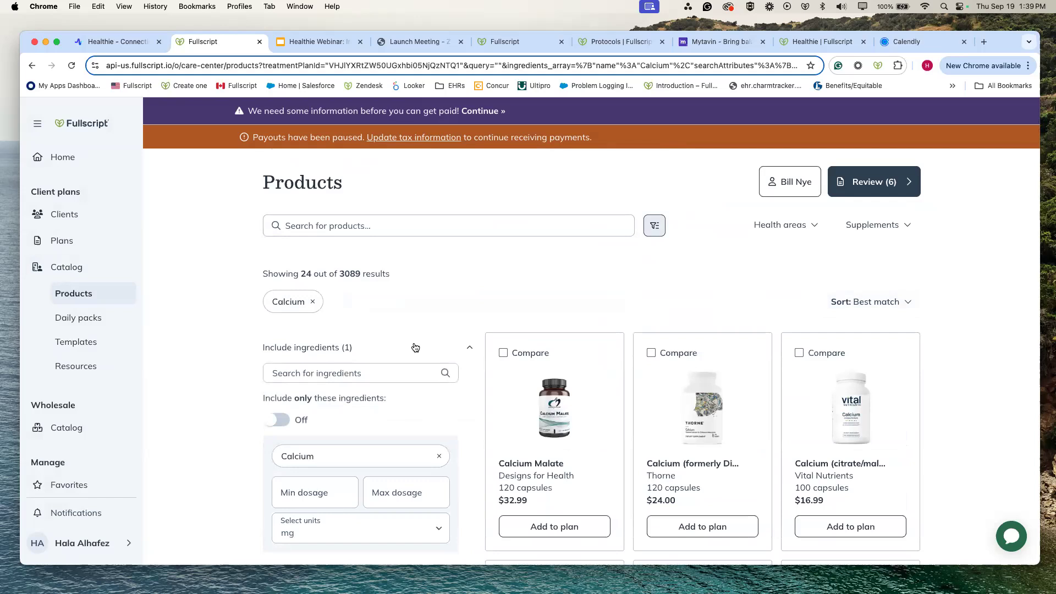
Restrict the product results to those that include only the Calcium ingredient
{"action": "scroll", "coordinate": [414, 344], "scroll_direction": "down", "scroll_amount": 2}
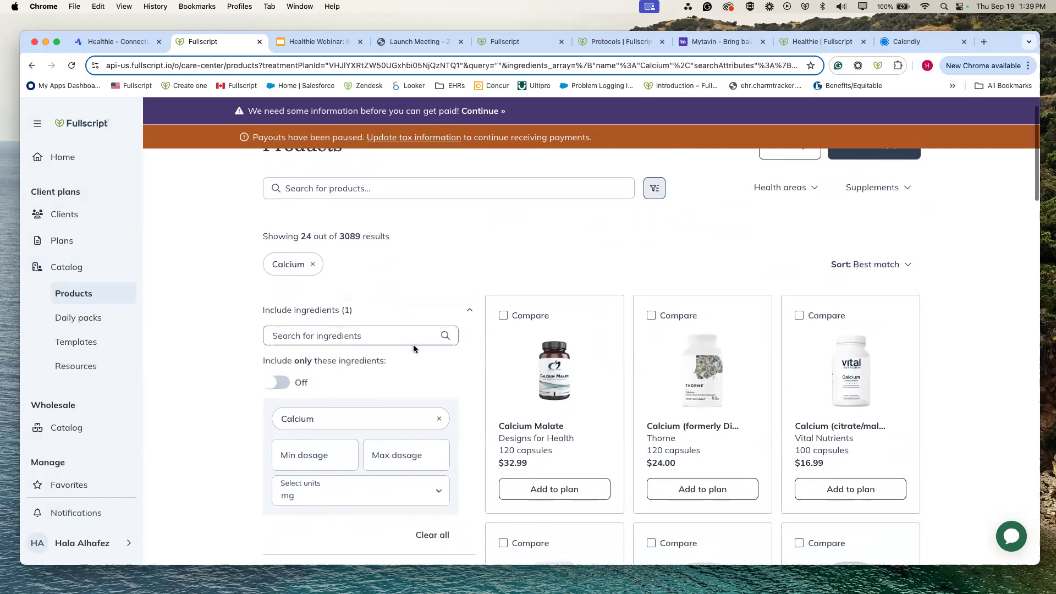
{"action": "left_click", "coordinate": [282, 384]}
{"action": "scroll", "coordinate": [249, 367], "scroll_direction": "down", "scroll_amount": 2}
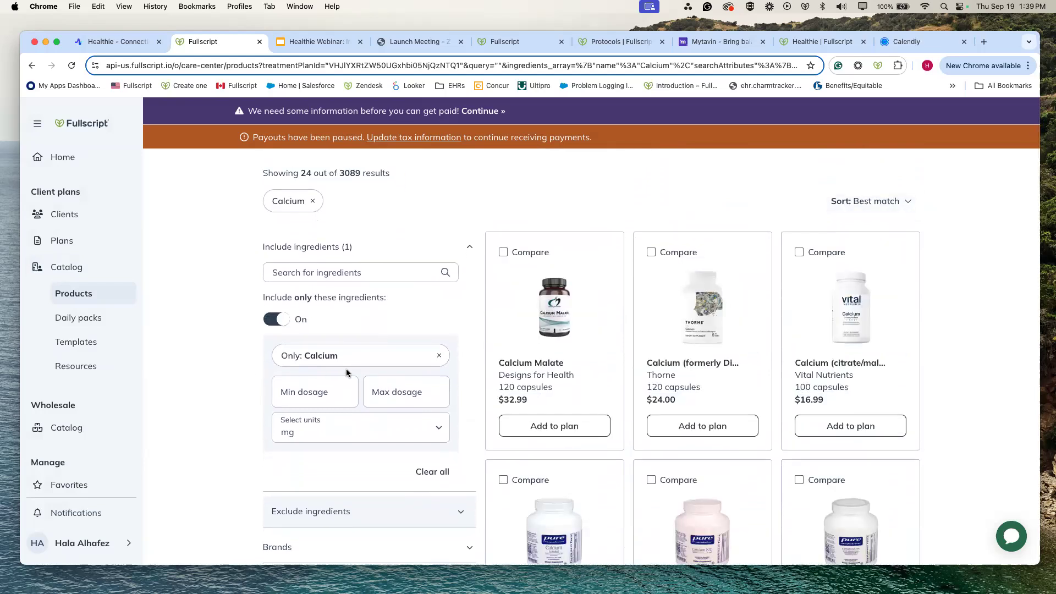
Examine the product filter categories and the supplement forms available under the Form filter
{"action": "scroll", "coordinate": [348, 368], "scroll_direction": "down", "scroll_amount": 3}
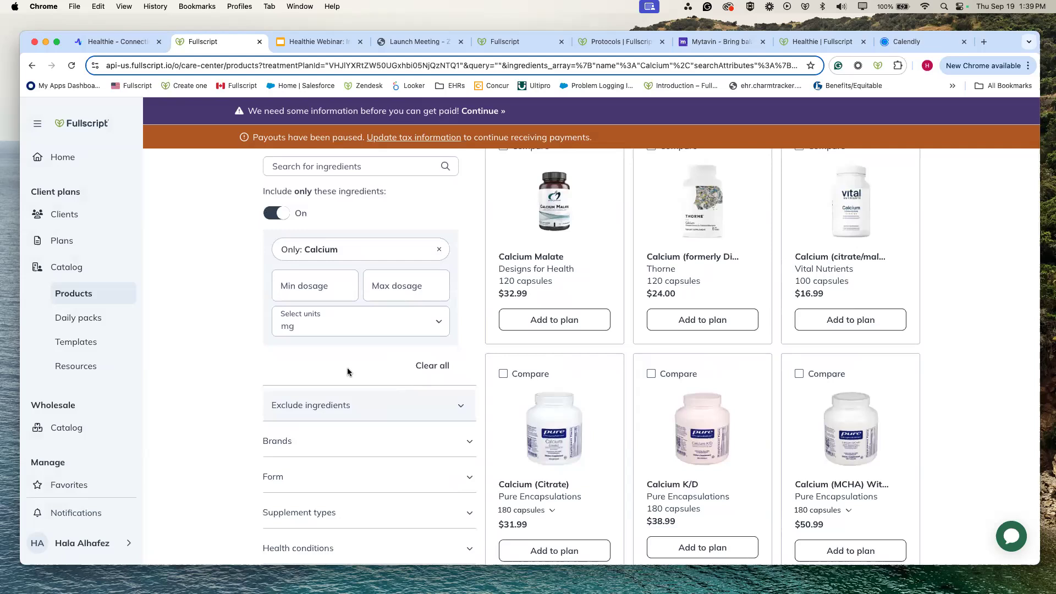
{"action": "scroll", "coordinate": [348, 371], "scroll_direction": "down", "scroll_amount": 3}
{"action": "scroll", "coordinate": [349, 372], "scroll_direction": "down", "scroll_amount": 1}
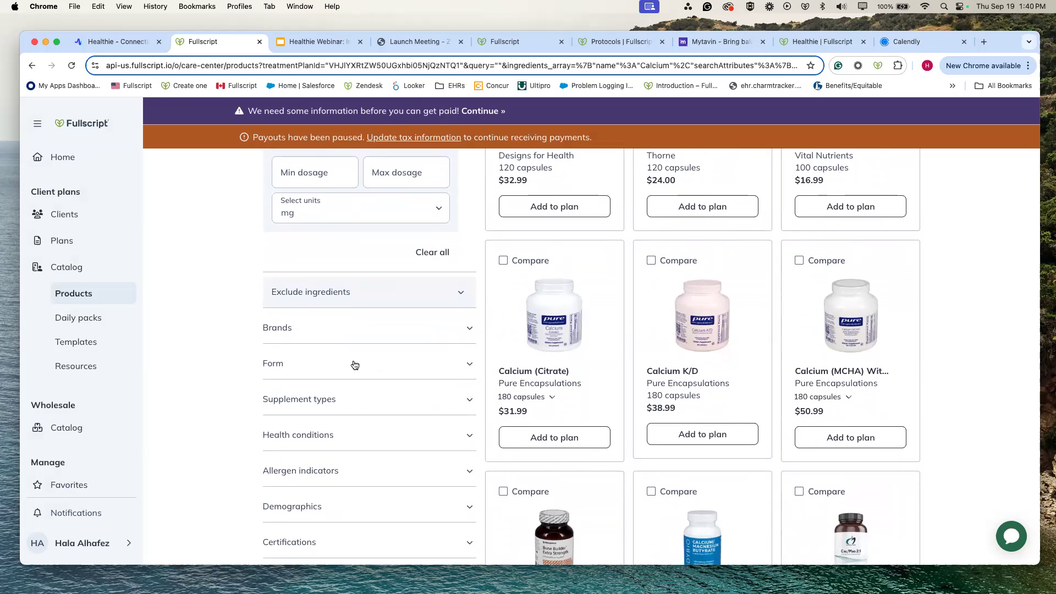
{"action": "left_click", "coordinate": [313, 366]}
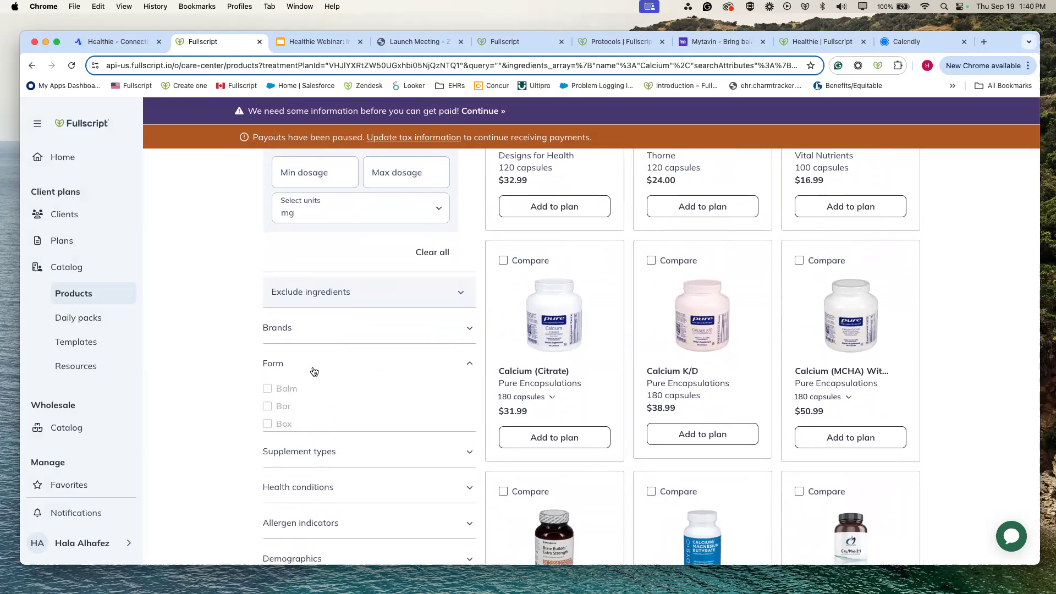
{"action": "left_click", "coordinate": [282, 476]}
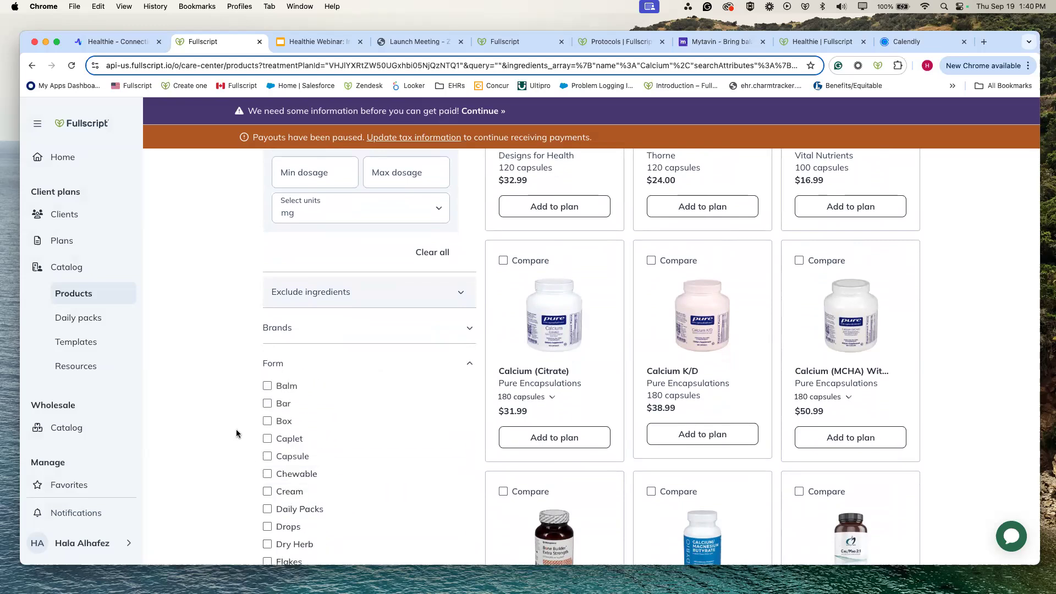
{"action": "scroll", "coordinate": [282, 440], "scroll_direction": "down", "scroll_amount": 3}
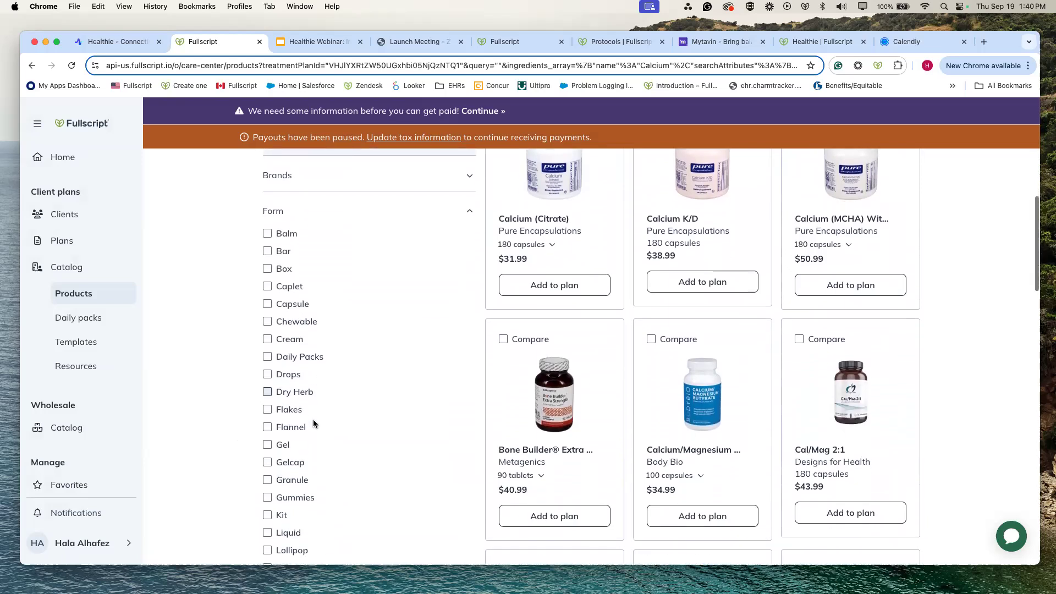
{"action": "scroll", "coordinate": [314, 421], "scroll_direction": "down", "scroll_amount": 2}
{"action": "scroll", "coordinate": [314, 424], "scroll_direction": "up", "scroll_amount": 3}
{"action": "scroll", "coordinate": [315, 424], "scroll_direction": "up", "scroll_amount": 2}
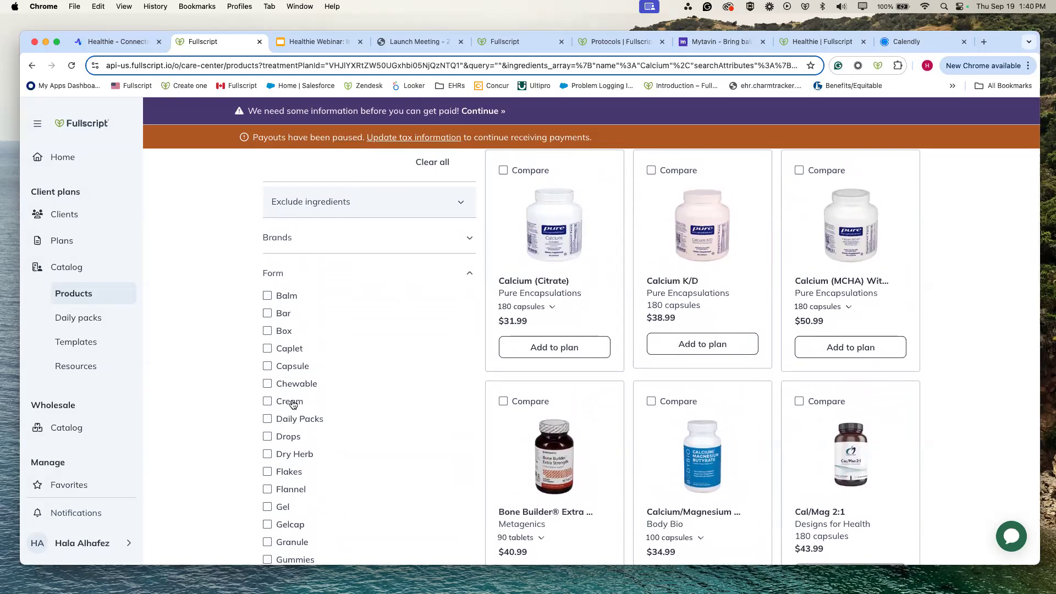
{"action": "left_click", "coordinate": [300, 280]}
Check the available sort options for the calcium product results without changing the sort order
{"action": "scroll", "coordinate": [310, 338], "scroll_direction": "down", "scroll_amount": 3}
{"action": "scroll", "coordinate": [312, 336], "scroll_direction": "up", "scroll_amount": 6}
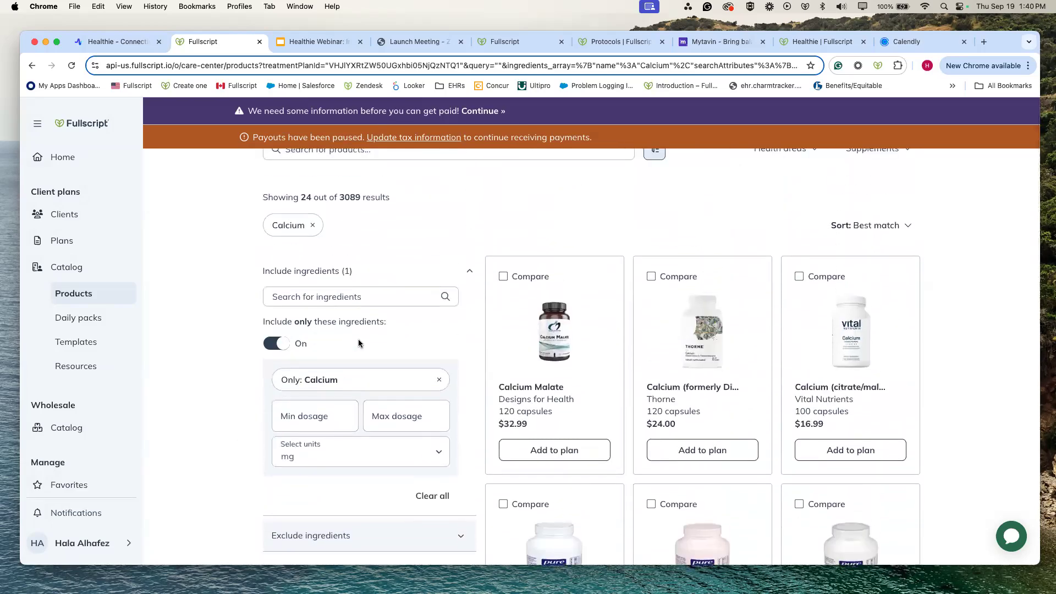
{"action": "scroll", "coordinate": [360, 340], "scroll_direction": "up", "scroll_amount": 1}
{"action": "left_click", "coordinate": [874, 262]}
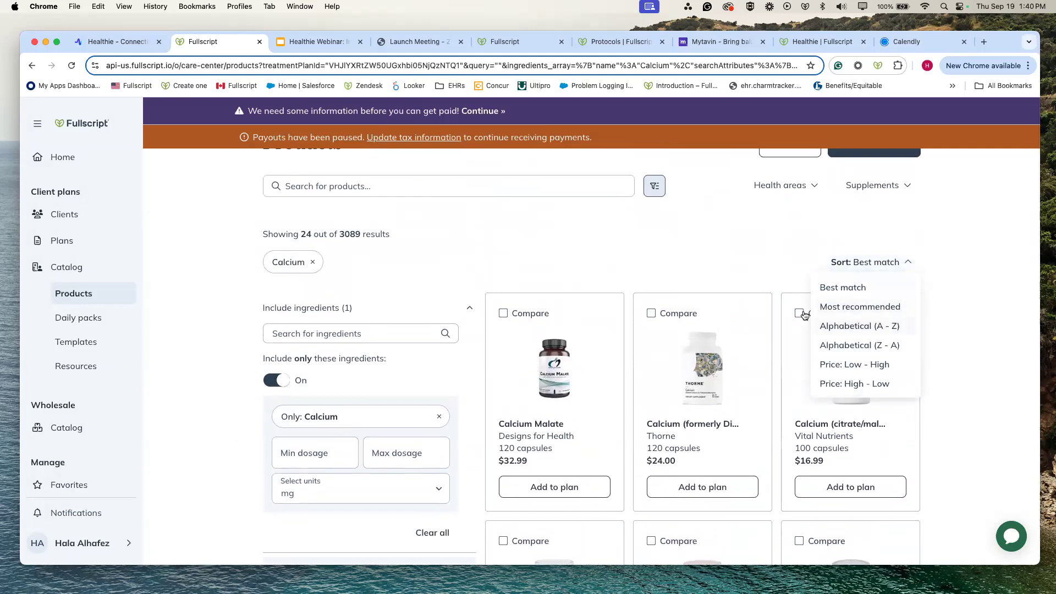
{"action": "left_click", "coordinate": [737, 271]}
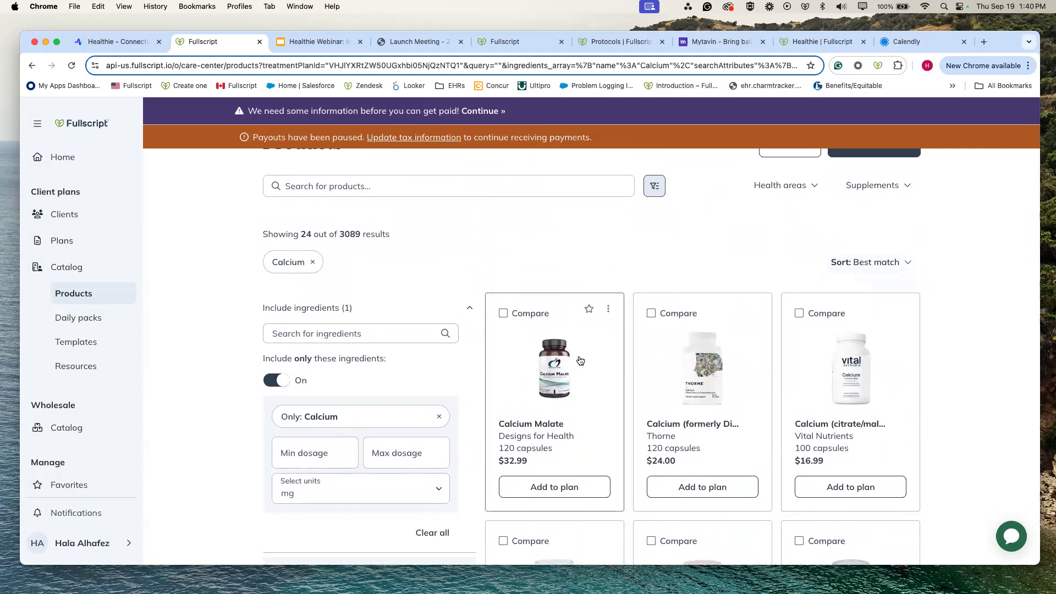
Add Thorne's Calcium (formerly DiCalcium Malate), 120 capsules, to the plan and open the plan review
{"action": "scroll", "coordinate": [580, 360], "scroll_direction": "down", "scroll_amount": 1}
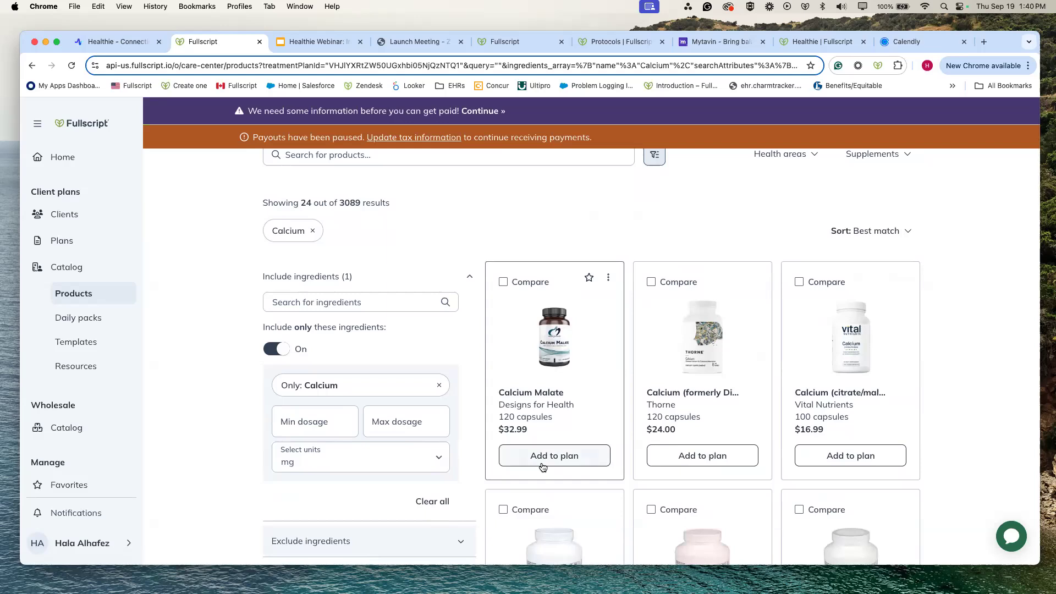
{"action": "scroll", "coordinate": [660, 461], "scroll_direction": "down", "scroll_amount": 1}
{"action": "left_click", "coordinate": [708, 446]}
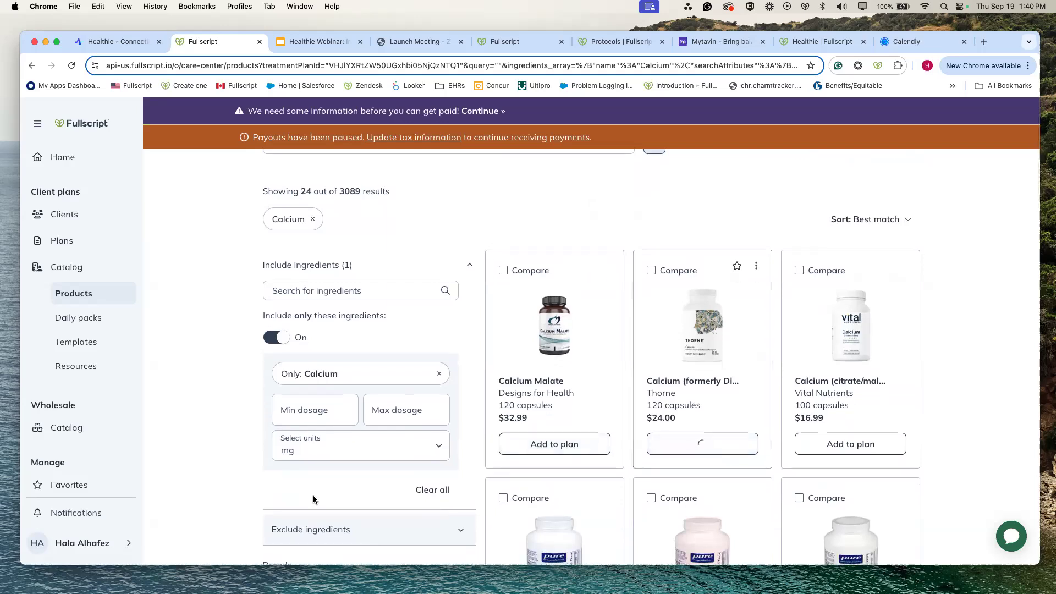
{"action": "scroll", "coordinate": [351, 466], "scroll_direction": "up", "scroll_amount": 2}
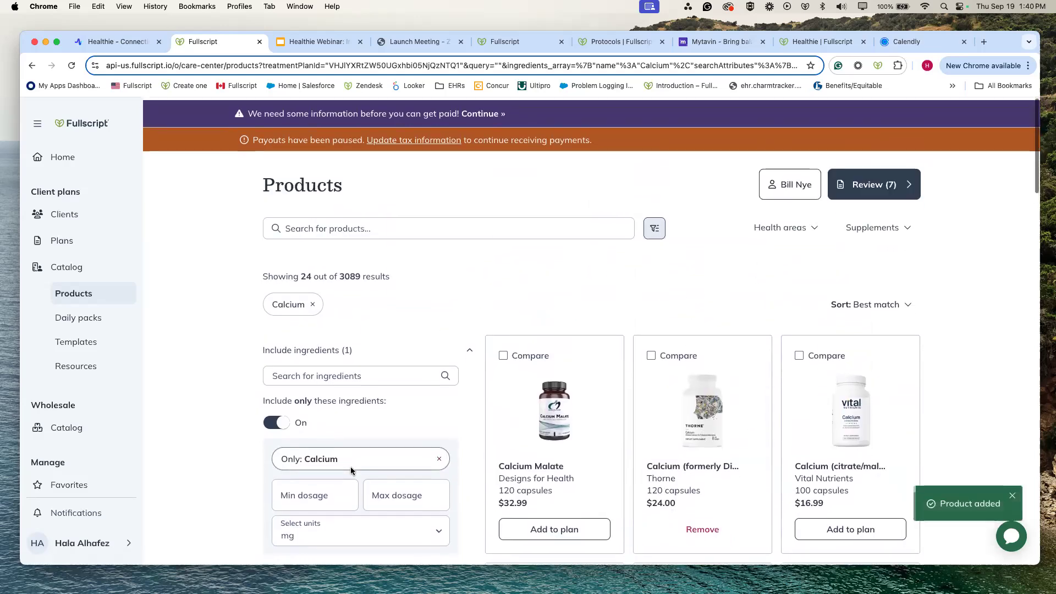
{"action": "left_click", "coordinate": [874, 185]}
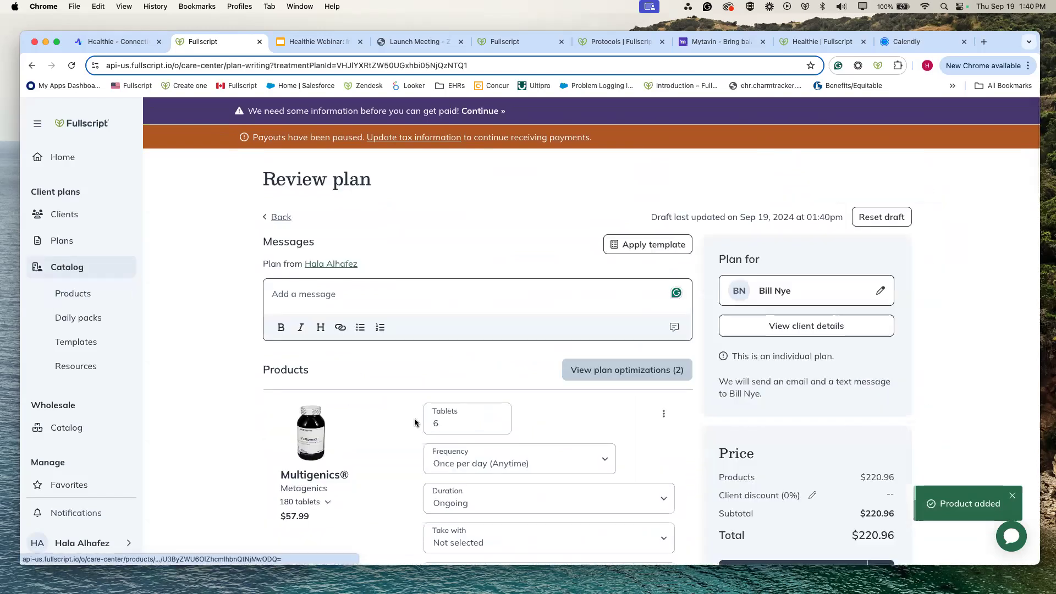
Review the plan's products and their dosage instructions, down to the added calcium product
{"action": "scroll", "coordinate": [385, 385], "scroll_direction": "down", "scroll_amount": 5}
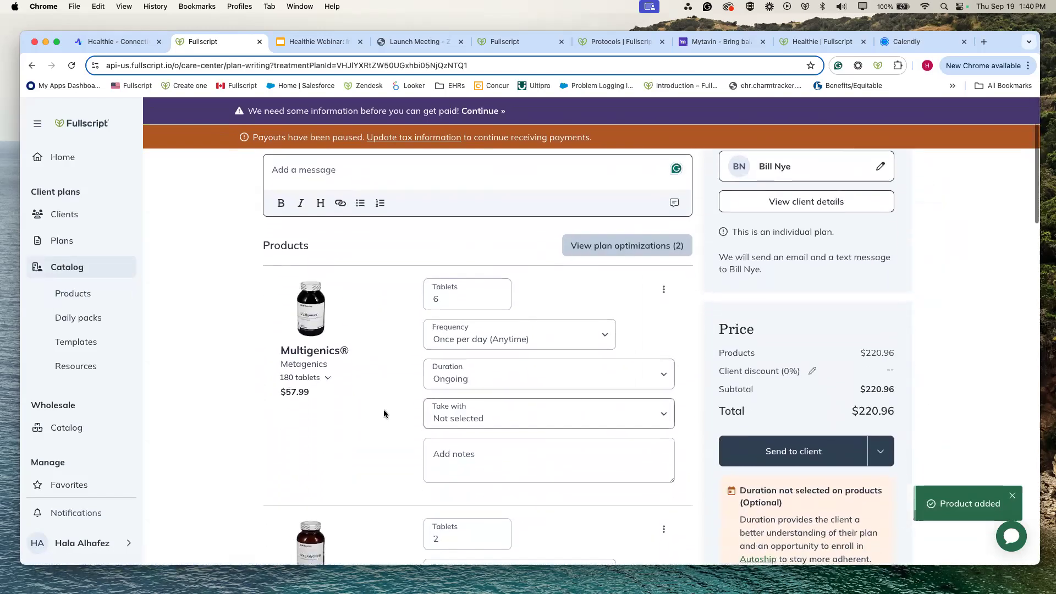
{"action": "scroll", "coordinate": [379, 378], "scroll_direction": "up", "scroll_amount": 7}
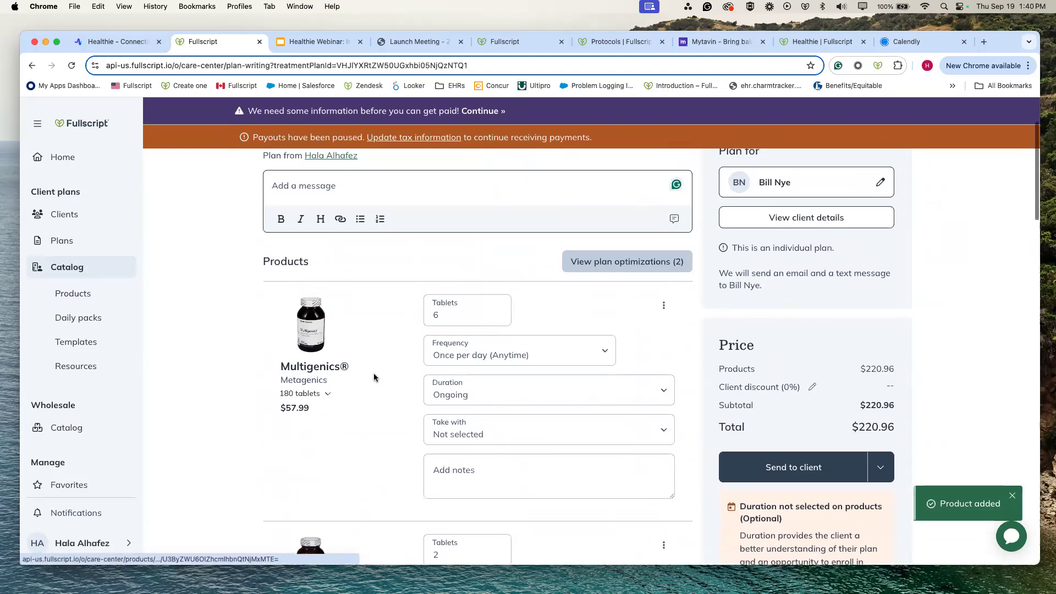
{"action": "scroll", "coordinate": [363, 374], "scroll_direction": "down", "scroll_amount": 1}
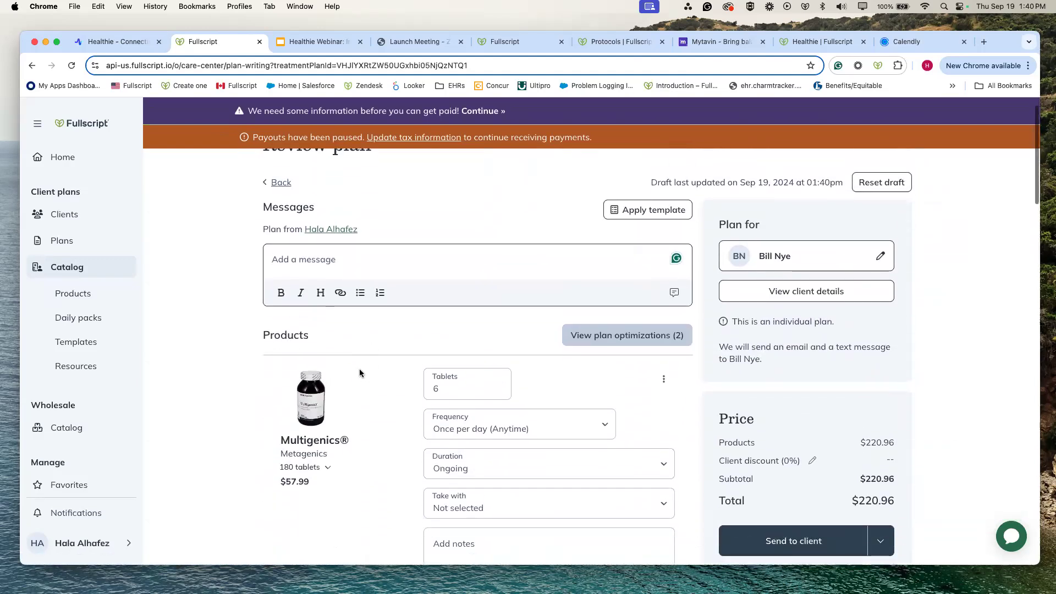
{"action": "scroll", "coordinate": [361, 374], "scroll_direction": "down", "scroll_amount": 15}
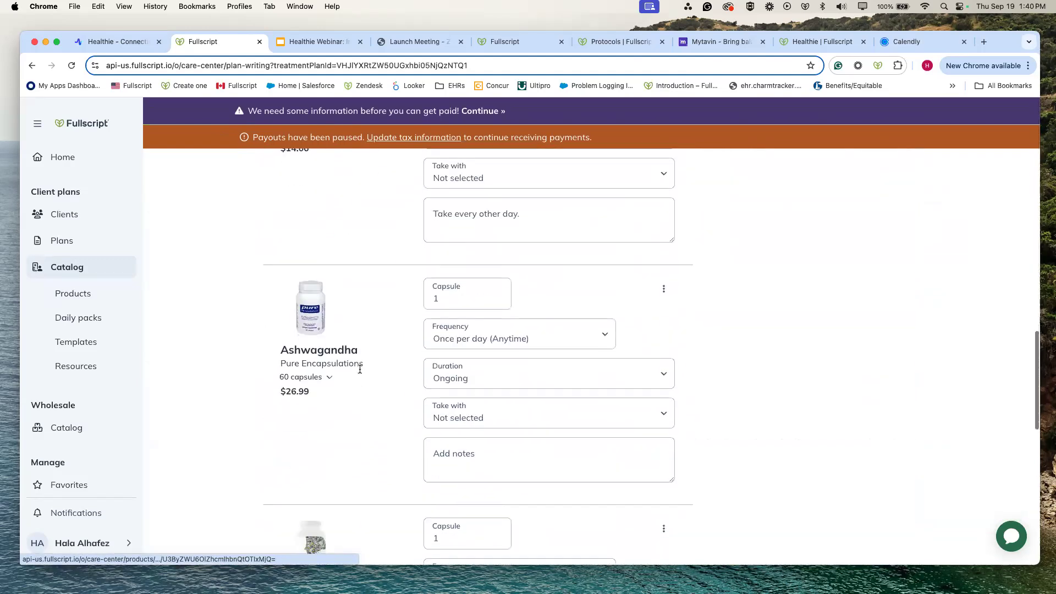
{"action": "scroll", "coordinate": [360, 369], "scroll_direction": "down", "scroll_amount": 4}
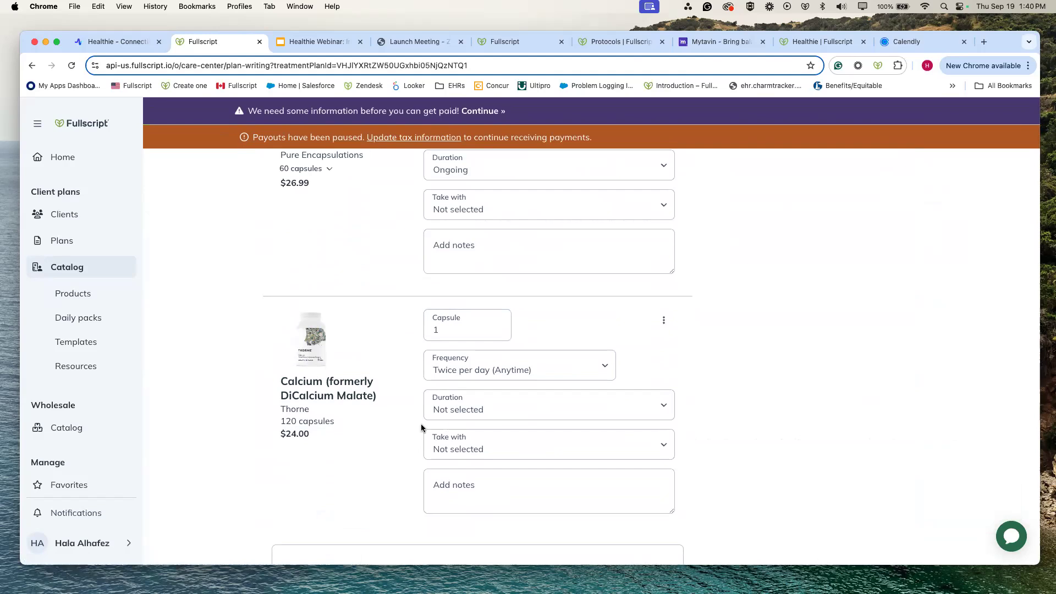
{"action": "scroll", "coordinate": [382, 405], "scroll_direction": "down", "scroll_amount": 3}
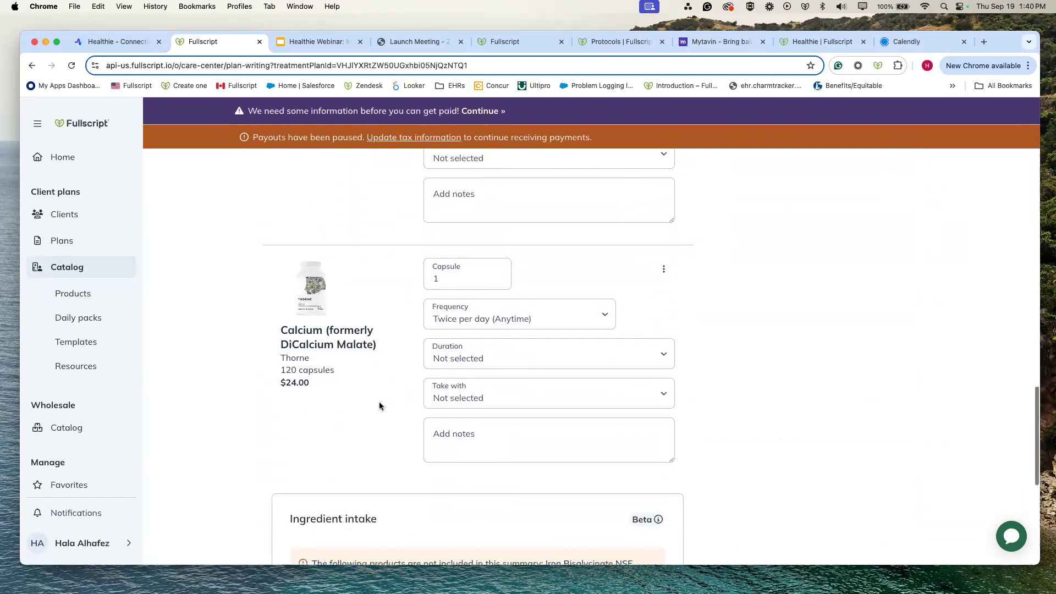
Expand the plan's ingredient intake summary to show all ingredients and review the amounts and attached resources
{"action": "scroll", "coordinate": [379, 405], "scroll_direction": "down", "scroll_amount": 5}
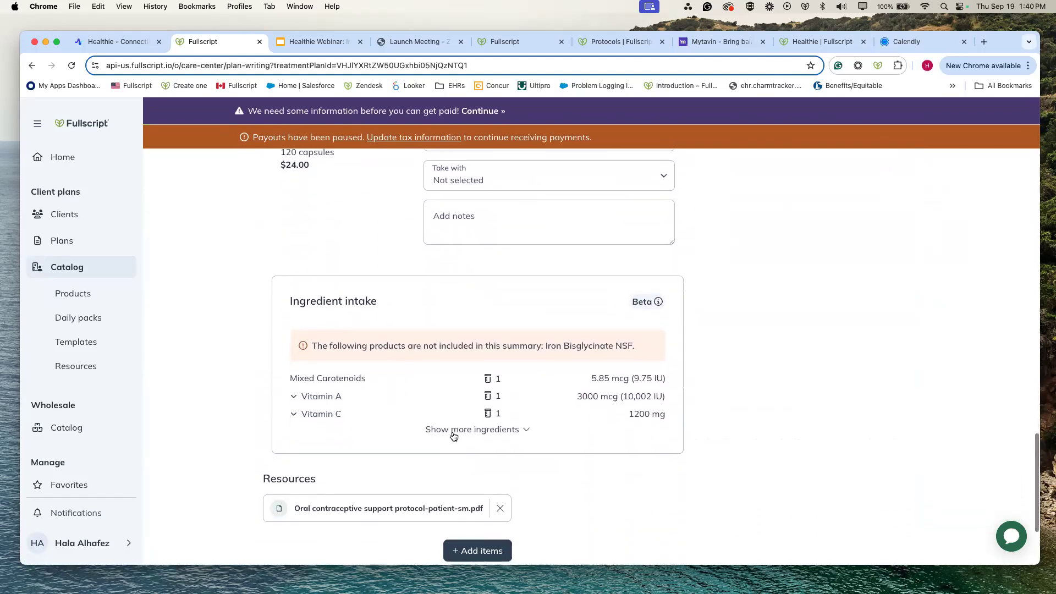
{"action": "scroll", "coordinate": [444, 385], "scroll_direction": "down", "scroll_amount": 2}
{"action": "left_click", "coordinate": [454, 357]}
{"action": "scroll", "coordinate": [440, 356], "scroll_direction": "down", "scroll_amount": 5}
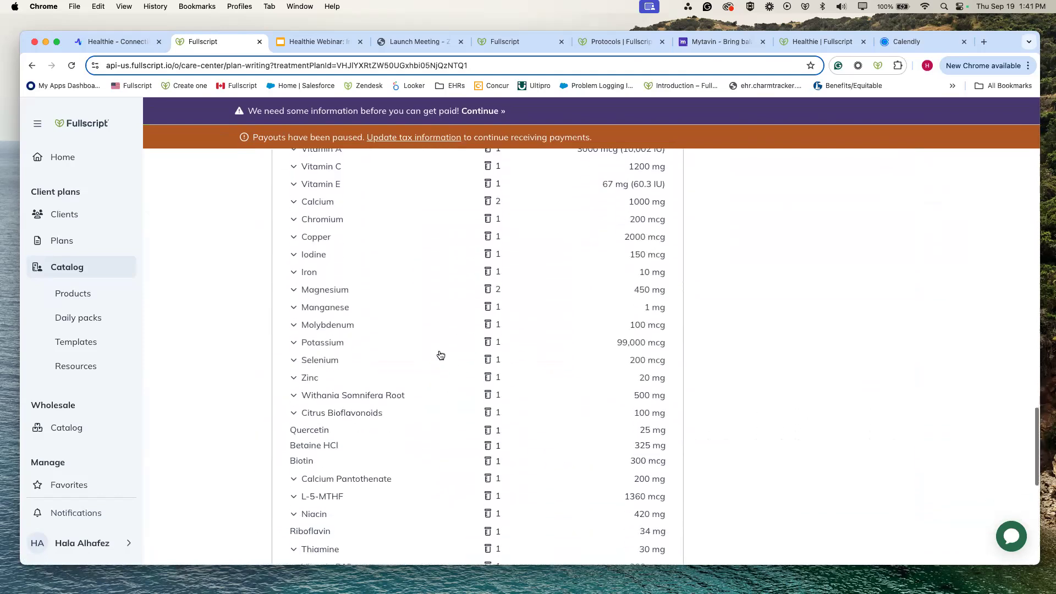
{"action": "scroll", "coordinate": [441, 354], "scroll_direction": "down", "scroll_amount": 4}
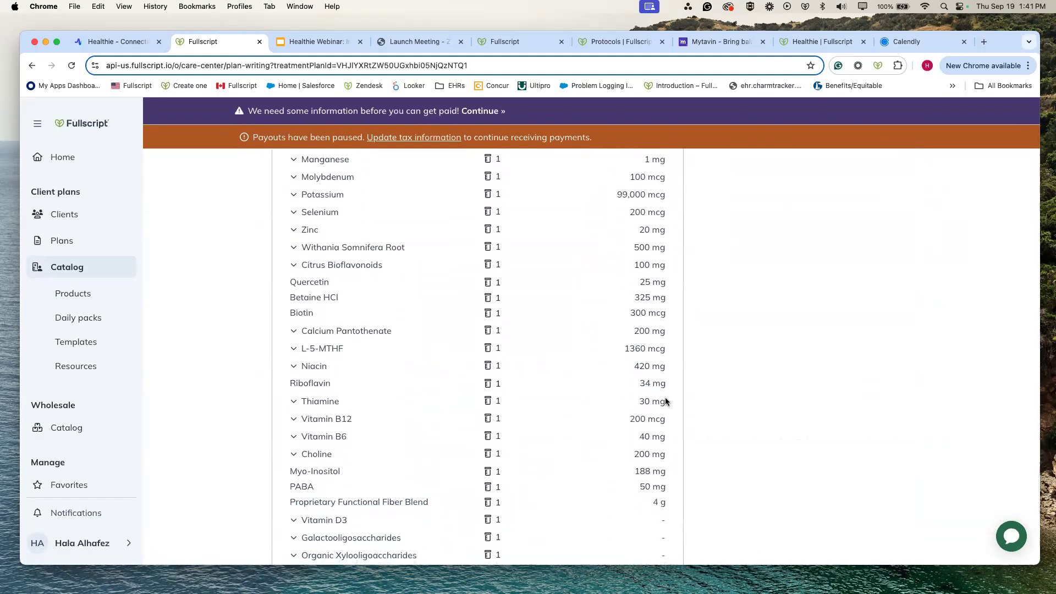
{"action": "scroll", "coordinate": [636, 403], "scroll_direction": "down", "scroll_amount": 5}
{"action": "scroll", "coordinate": [637, 403], "scroll_direction": "up", "scroll_amount": 10}
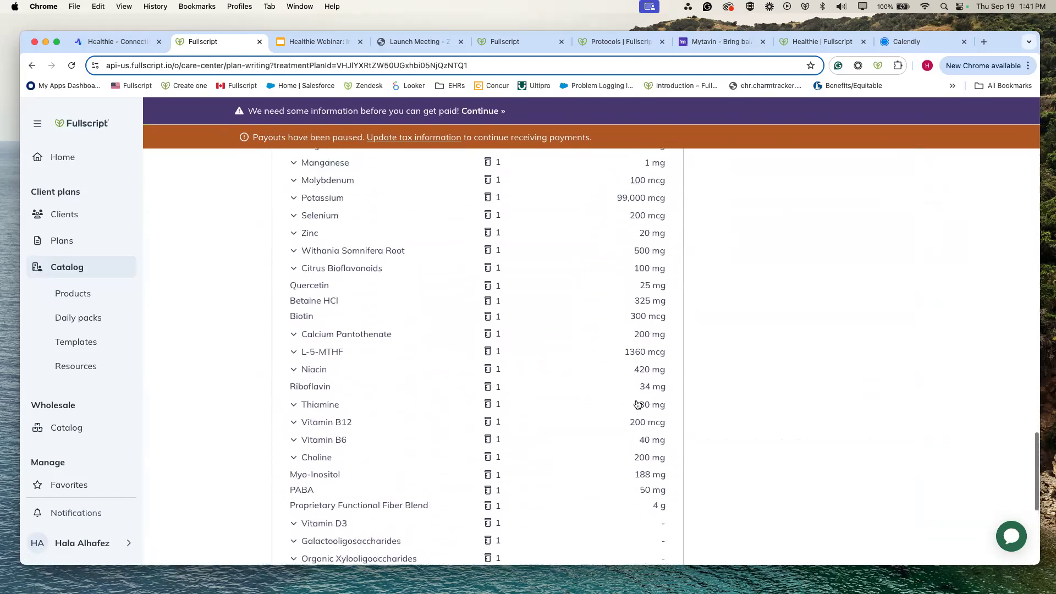
{"action": "scroll", "coordinate": [637, 400], "scroll_direction": "down", "scroll_amount": 5}
{"action": "scroll", "coordinate": [637, 400], "scroll_direction": "down", "scroll_amount": 10}
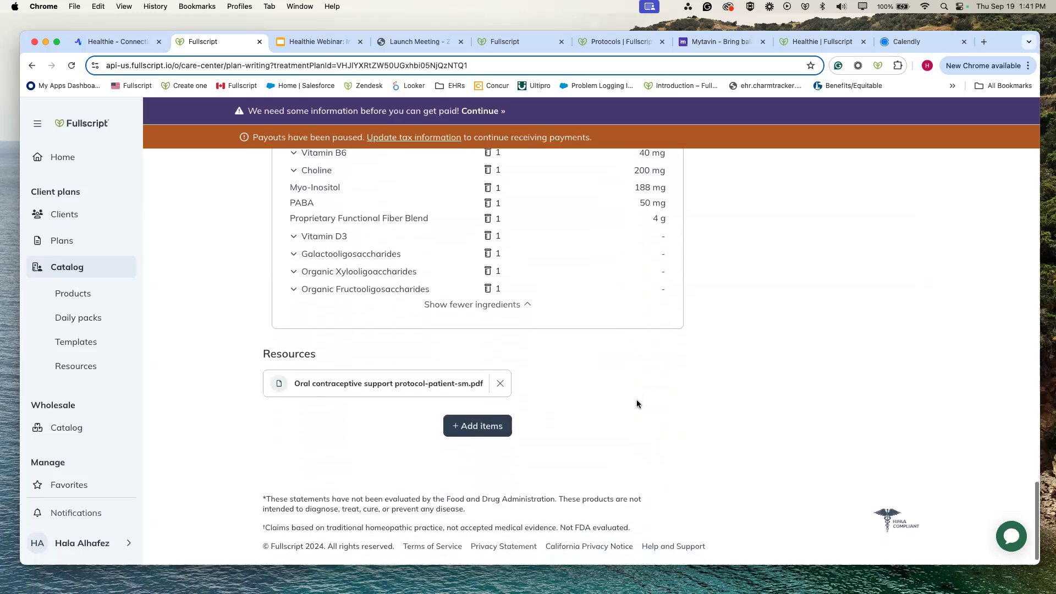
Send the completed supplement plan to the client
{"action": "scroll", "coordinate": [637, 403], "scroll_direction": "up", "scroll_amount": 20}
{"action": "scroll", "coordinate": [637, 400], "scroll_direction": "up", "scroll_amount": 10}
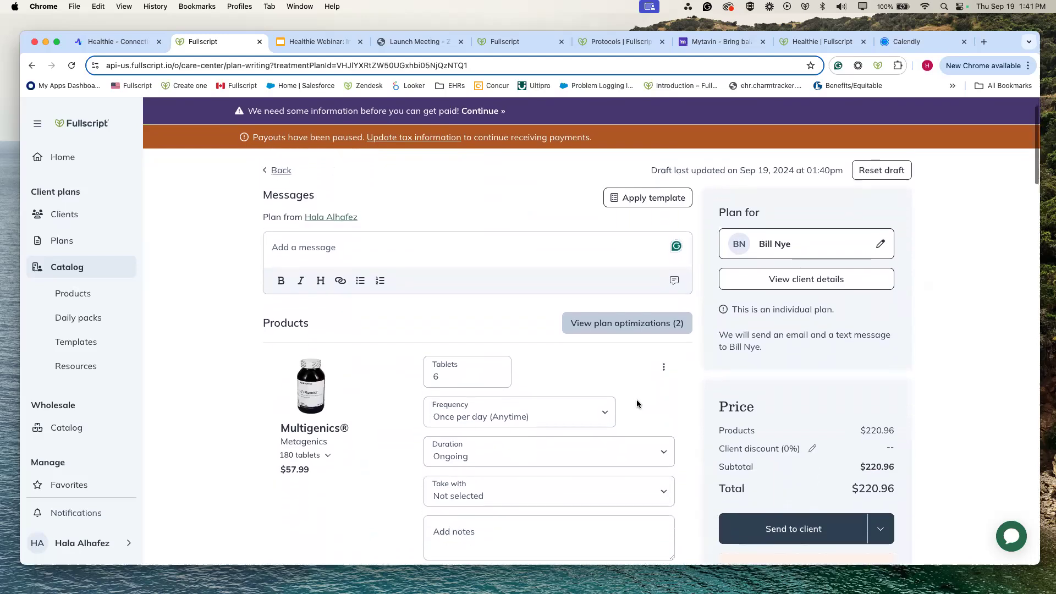
{"action": "scroll", "coordinate": [637, 404], "scroll_direction": "down", "scroll_amount": 1}
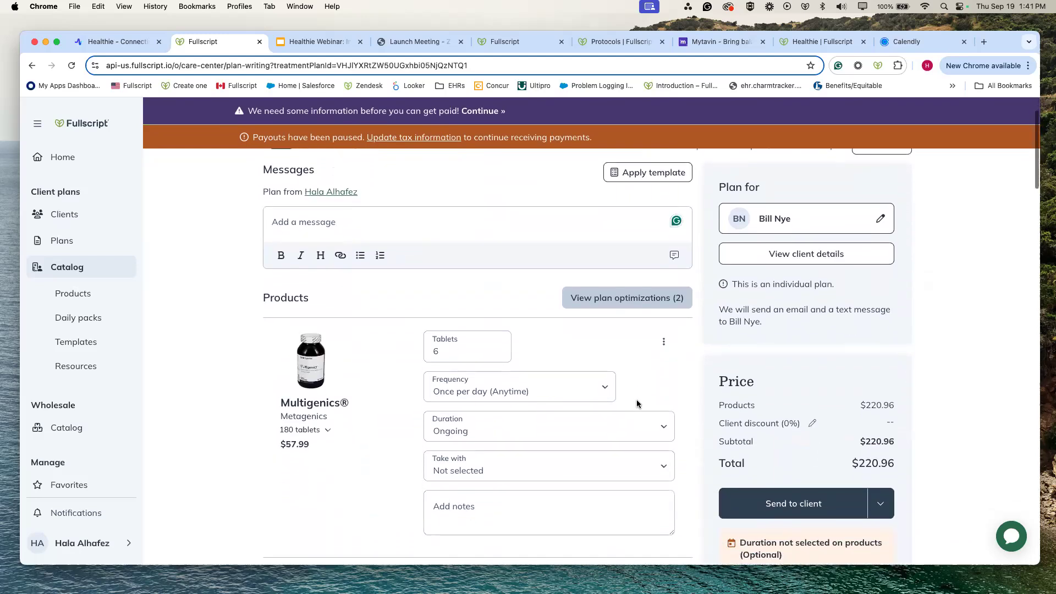
{"action": "left_click", "coordinate": [801, 506]}
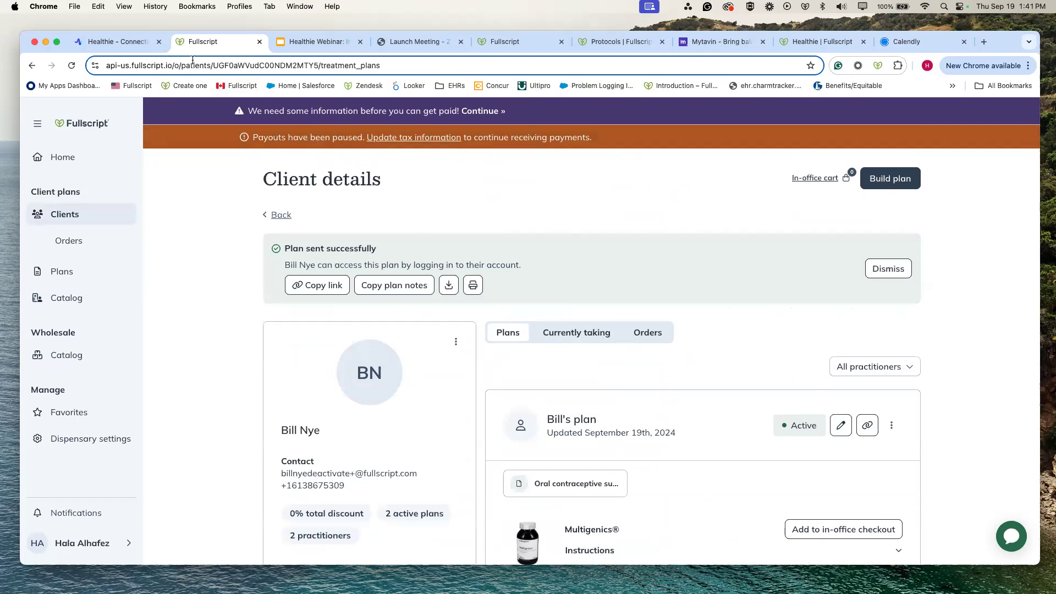
Switch to Healthie, reload the client's Fullscript page, and expand the Sep 19, 2024 recommendation to review its products and instructions
{"action": "left_click", "coordinate": [116, 42]}
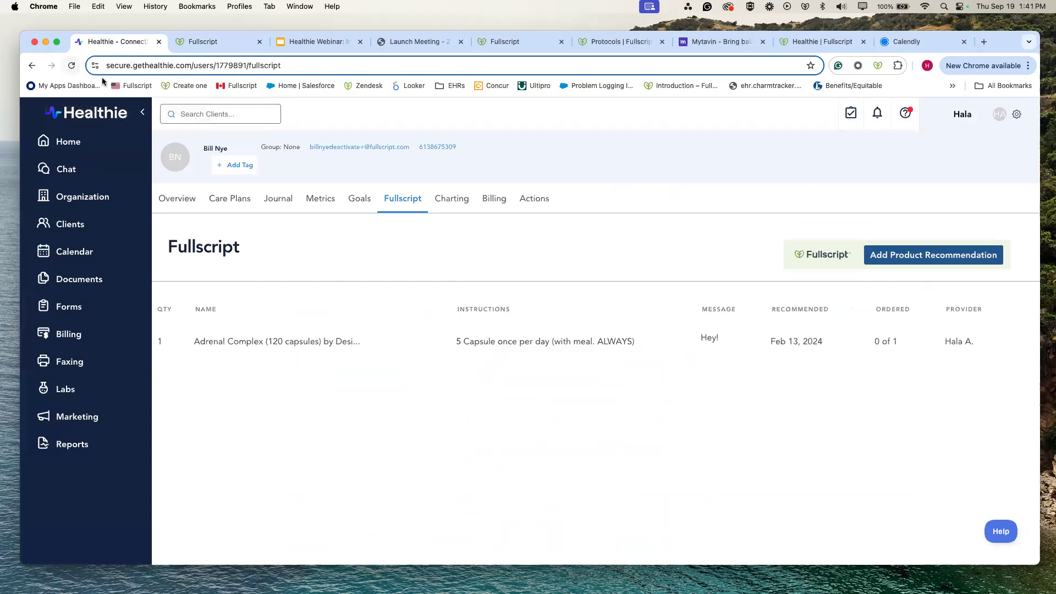
{"action": "left_click", "coordinate": [70, 67]}
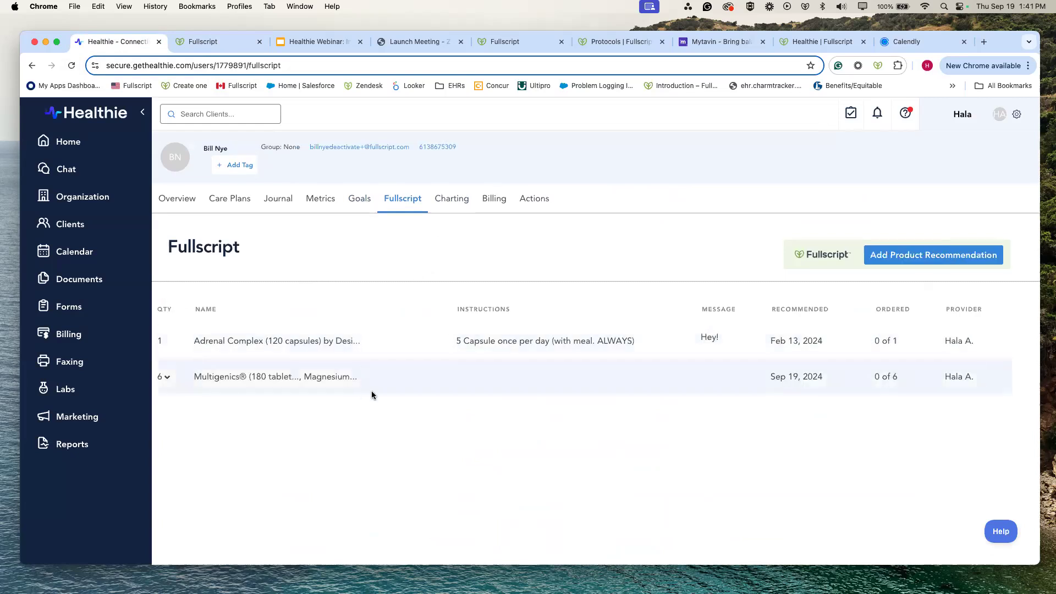
{"action": "scroll", "coordinate": [372, 395], "scroll_direction": "down", "scroll_amount": 3}
{"action": "left_click", "coordinate": [168, 289]}
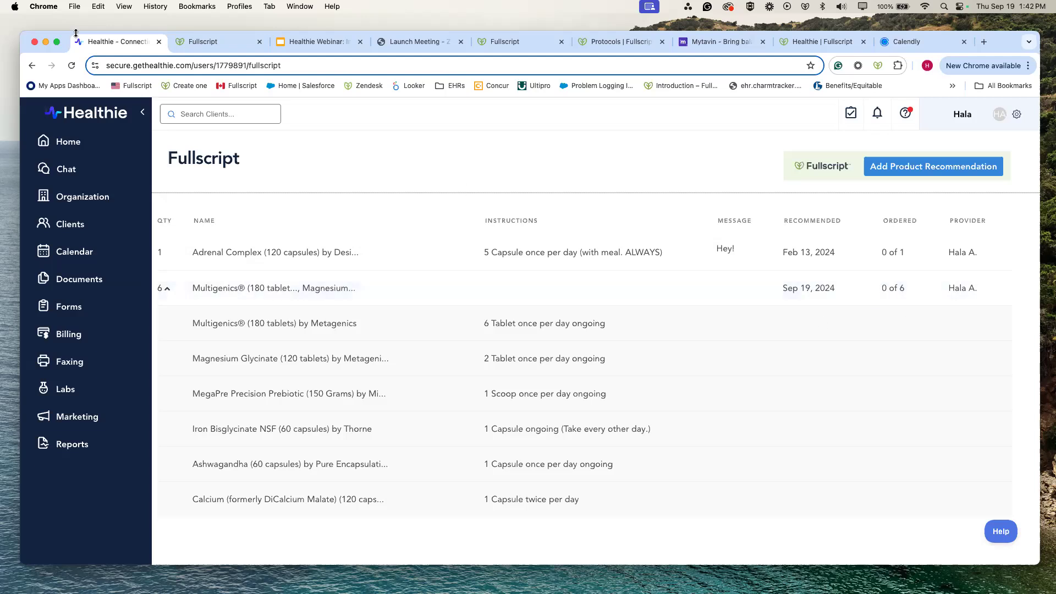
{"action": "scroll", "coordinate": [296, 320], "scroll_direction": "down", "scroll_amount": 2}
{"action": "scroll", "coordinate": [296, 319], "scroll_direction": "up", "scroll_amount": 5}
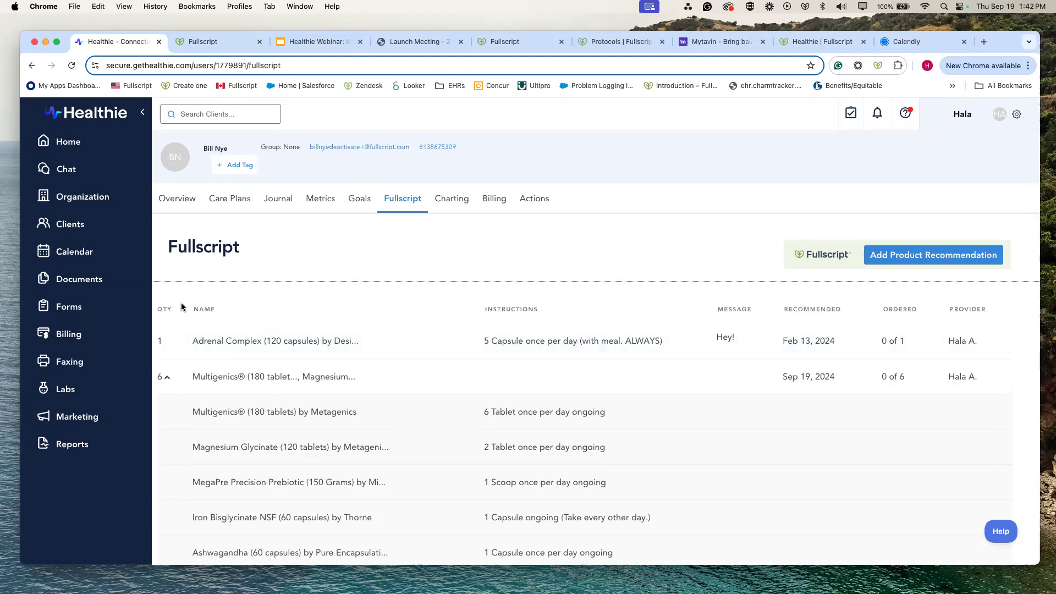
Switch to the Google Slides webinar deck and start the slideshow at the "Accessing the Integration in Healthie" slide
{"action": "left_click", "coordinate": [280, 48]}
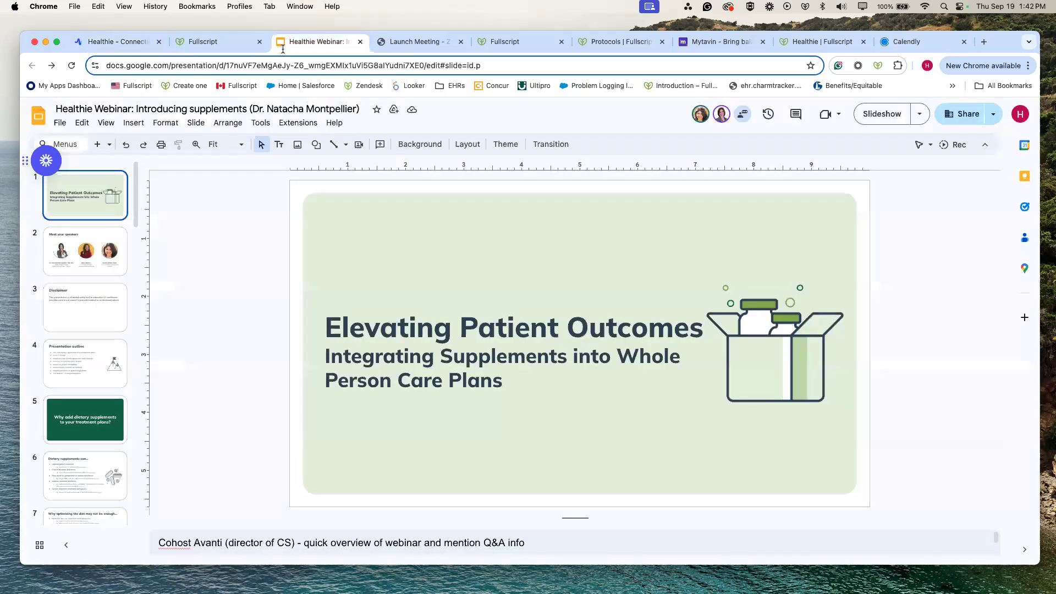
{"action": "scroll", "coordinate": [83, 320], "scroll_direction": "down", "scroll_amount": 20}
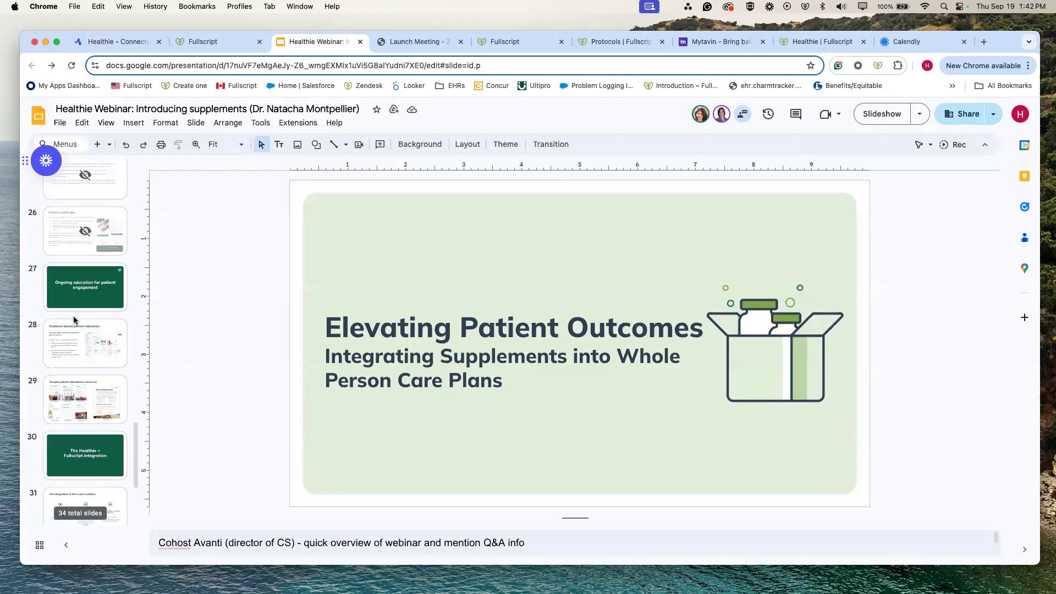
{"action": "left_click", "coordinate": [85, 440]}
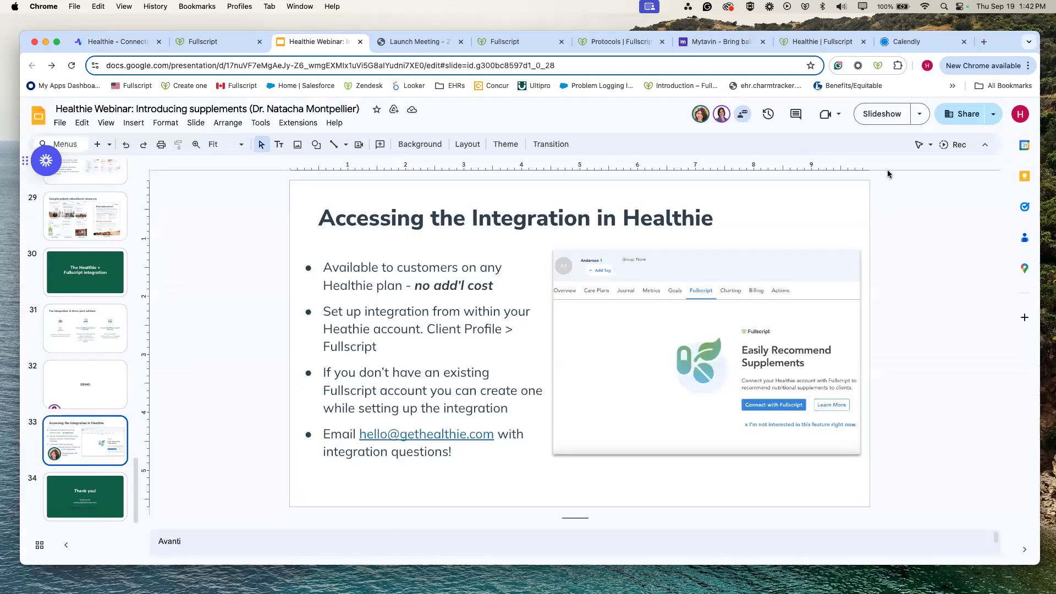
{"action": "left_click", "coordinate": [923, 122]}
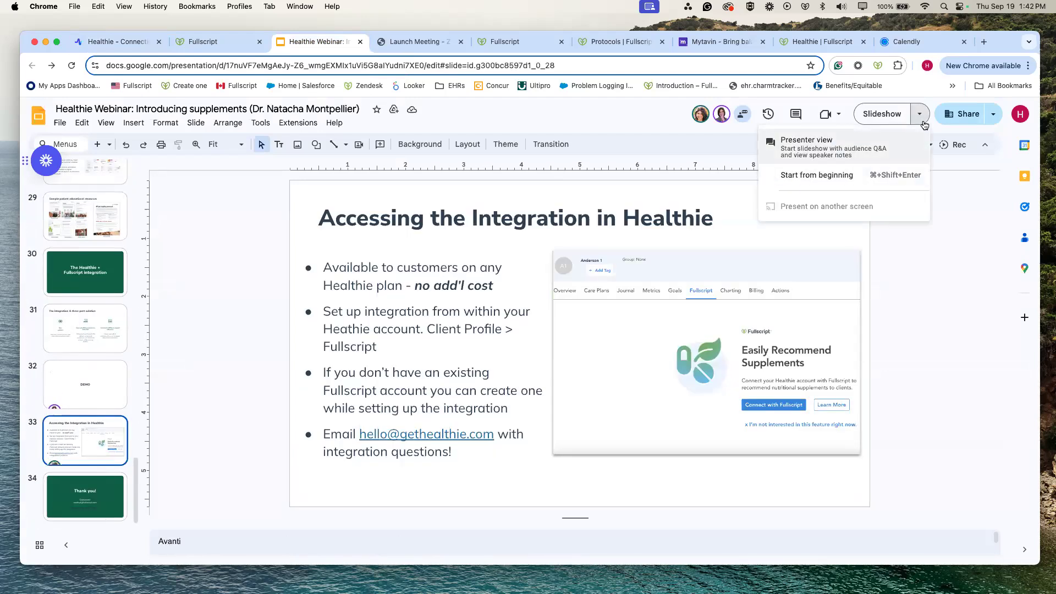
{"action": "left_click", "coordinate": [865, 177]}
{"action": "left_click_drag", "start_coordinate": [378, 248], "coordinate": [247, 591]}
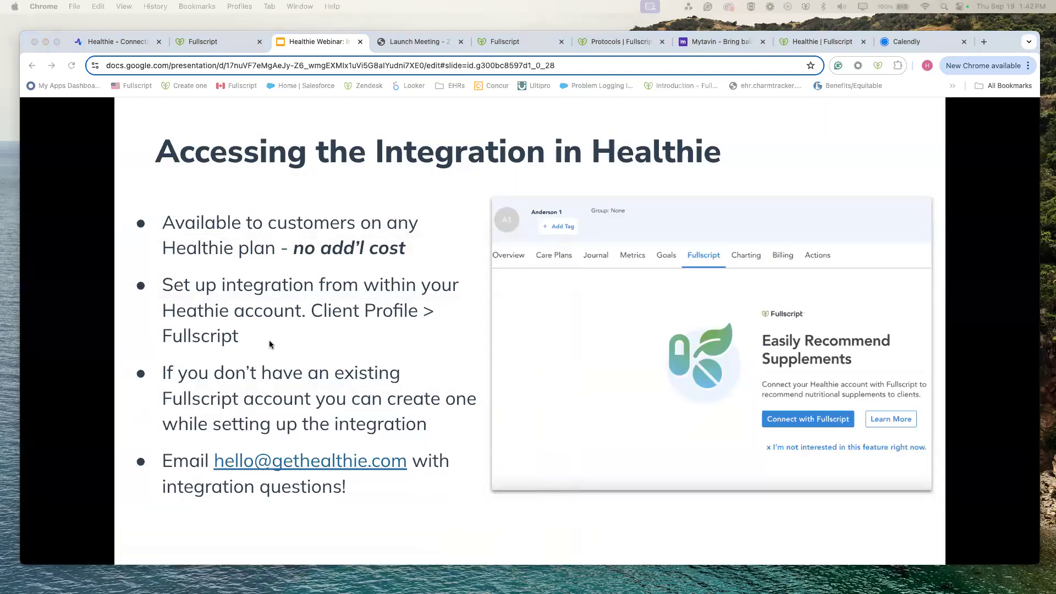
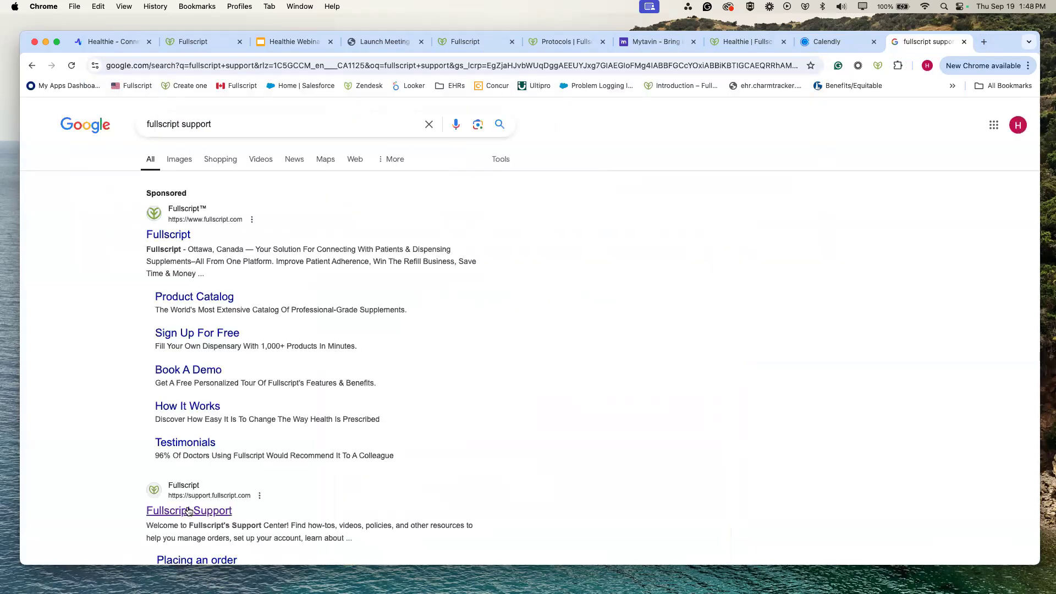
Open Fullscript Support from the Google results and search the support center for "product cards"
{"action": "left_click", "coordinate": [188, 510]}
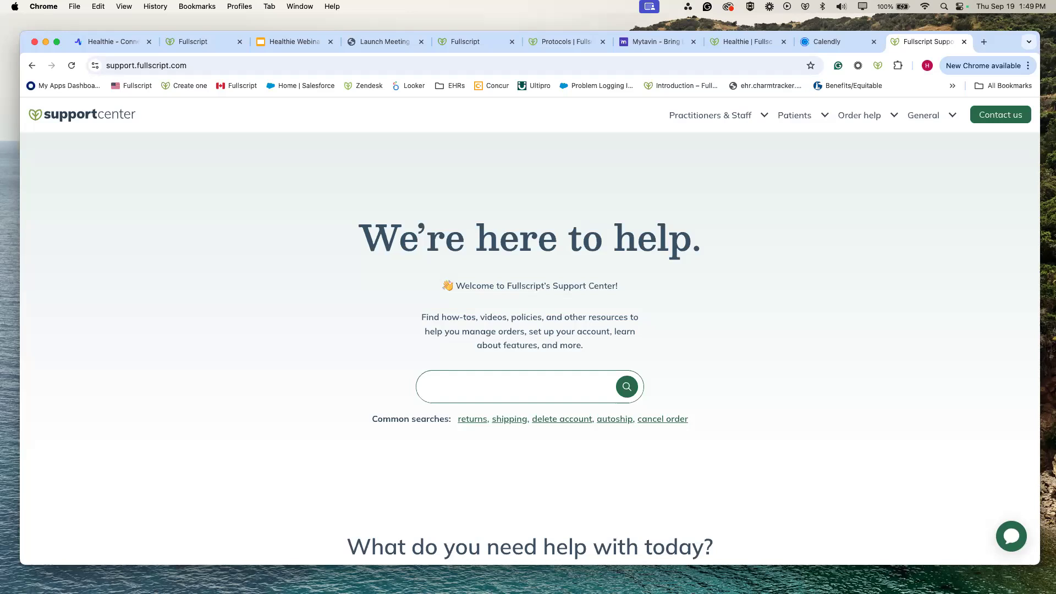
{"action": "scroll", "coordinate": [563, 427], "scroll_direction": "down", "scroll_amount": 2}
{"action": "left_click", "coordinate": [489, 338]}
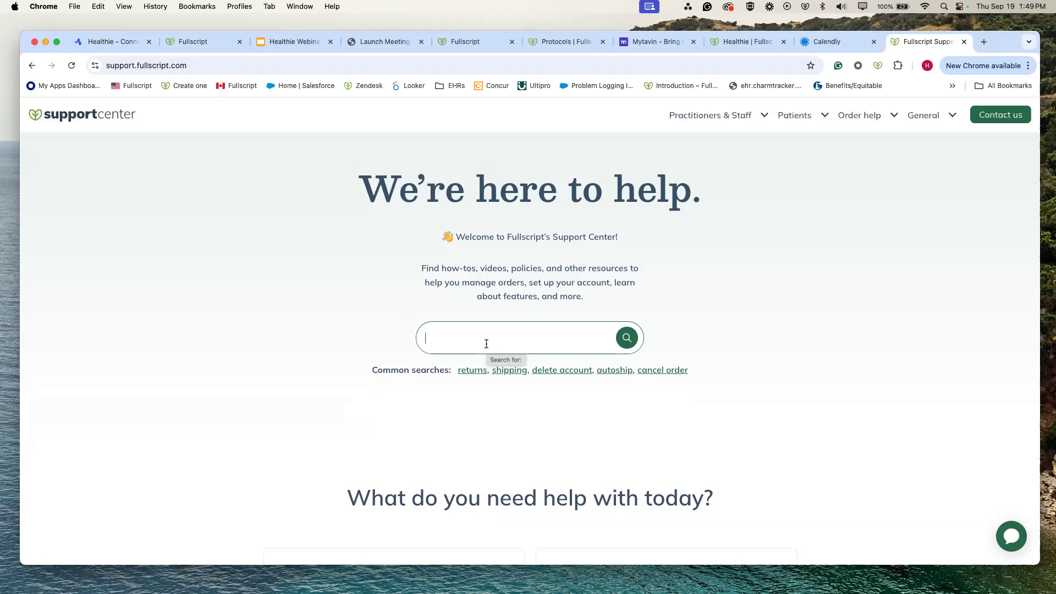
{"action": "type", "text": "product cata"}
{"action": "key", "text": "BackSpace"}
{"action": "key", "text": "BackSpace"}
{"action": "key", "text": "BackSpace"}
{"action": "key", "text": "BackSpace"}
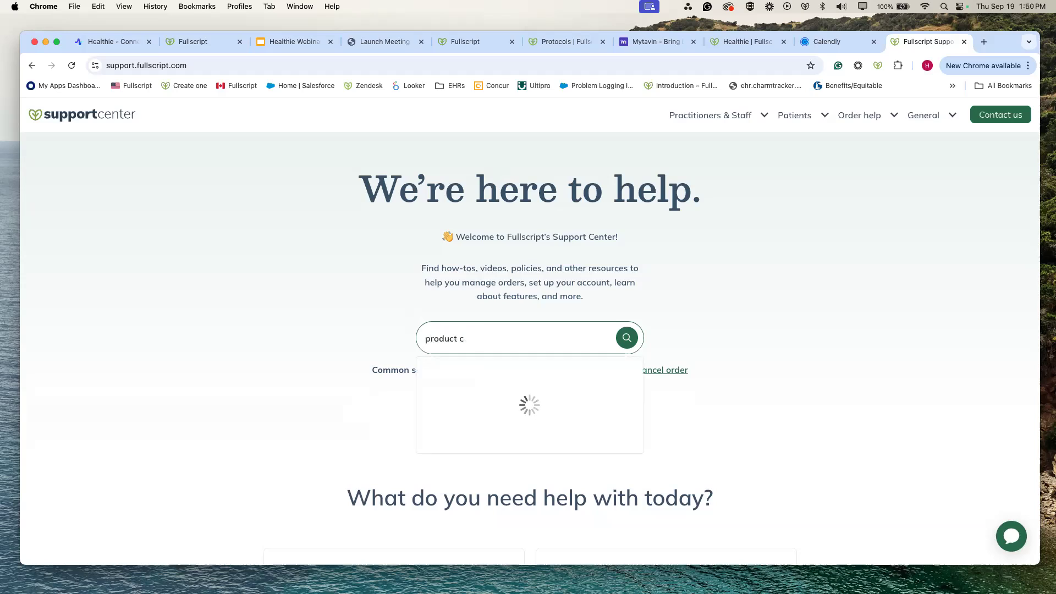
{"action": "type", "text": "cards"}
{"action": "key", "text": "Return"}
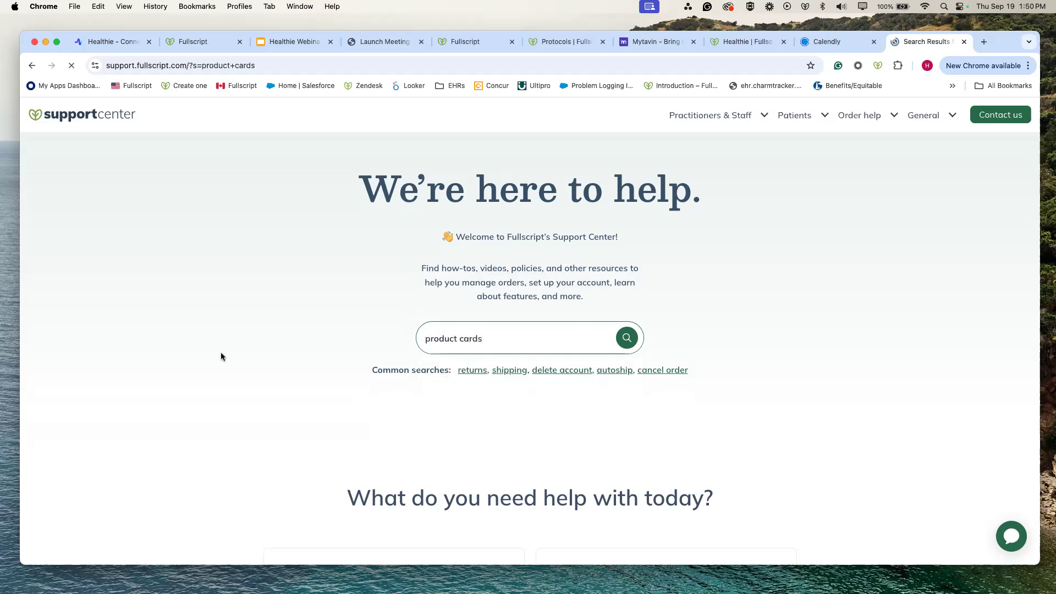
Find the "Embeddable product cards" article in the search results, open it and review its overview
{"action": "scroll", "coordinate": [295, 355], "scroll_direction": "down", "scroll_amount": 4}
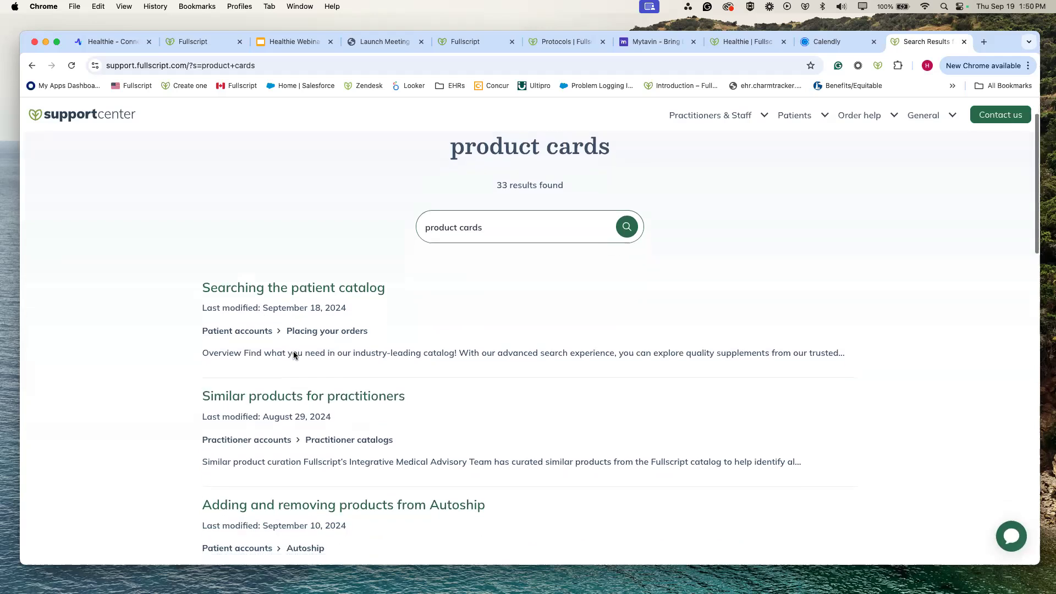
{"action": "scroll", "coordinate": [295, 355], "scroll_direction": "down", "scroll_amount": 12}
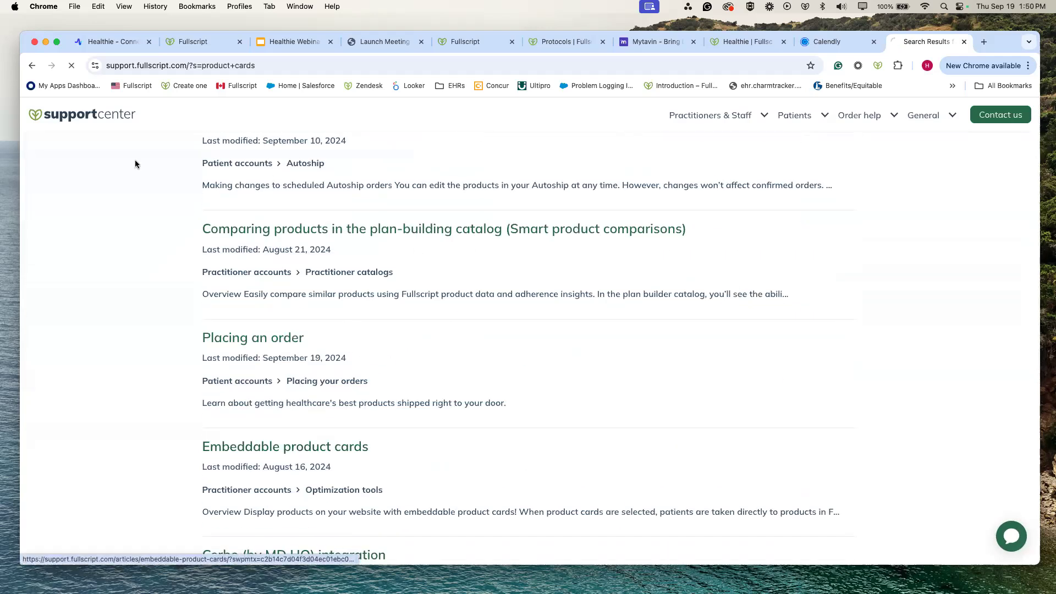
{"action": "key", "text": "super+r"}
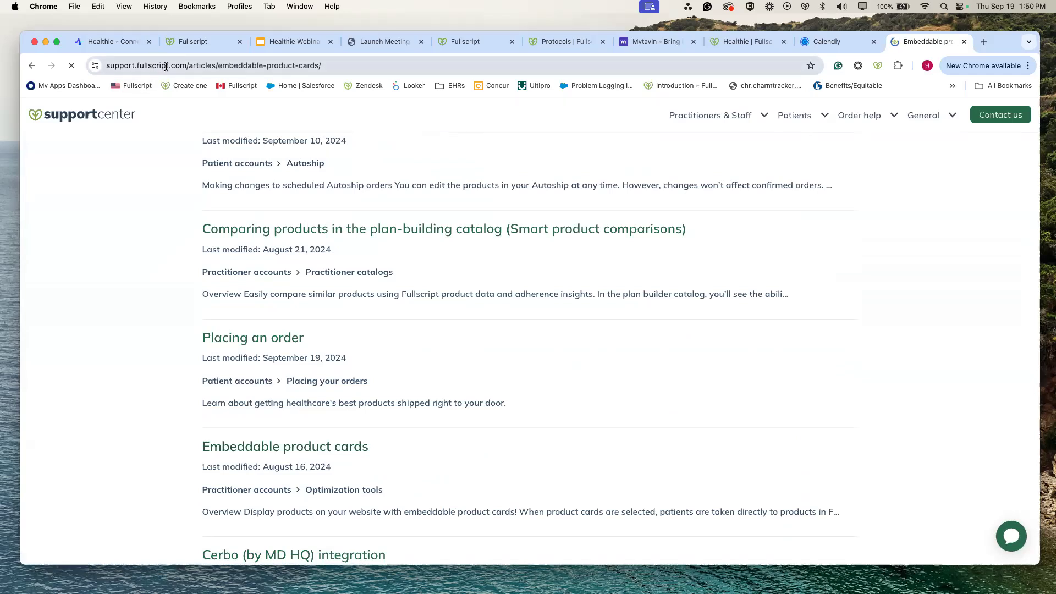
{"action": "left_click", "coordinate": [166, 66]}
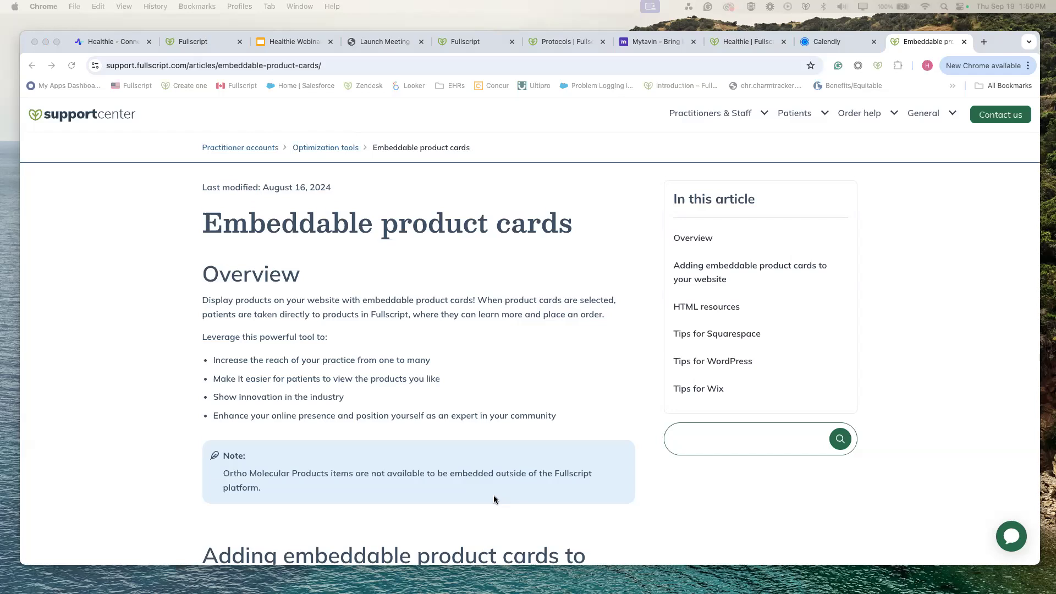
{"action": "scroll", "coordinate": [493, 498], "scroll_direction": "down", "scroll_amount": 1}
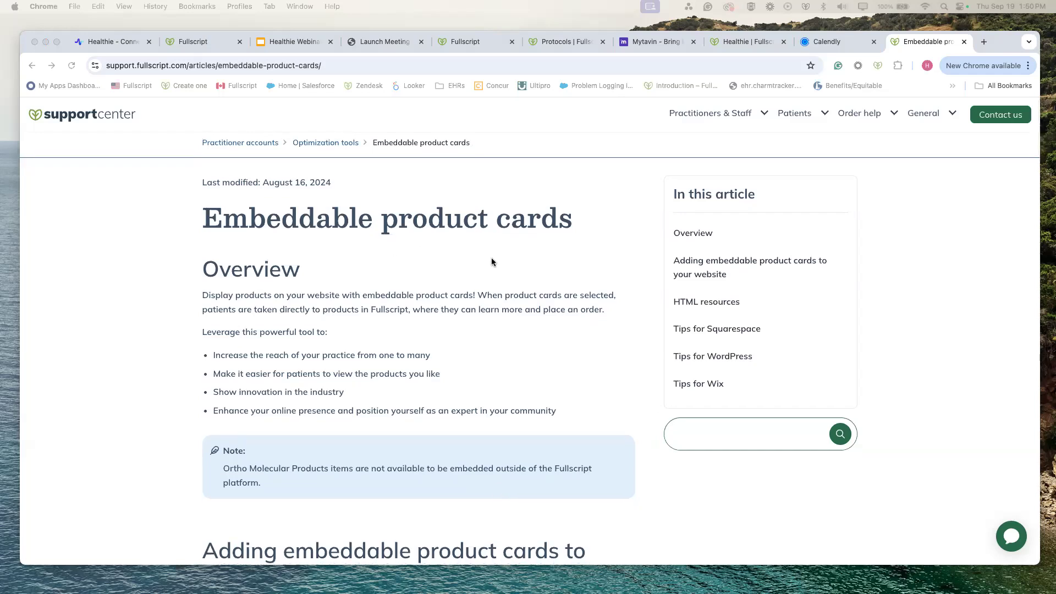
Switch to Fullscript, look at the catalog's templates, and open the list of multi-client plans
{"action": "left_click", "coordinate": [208, 50]}
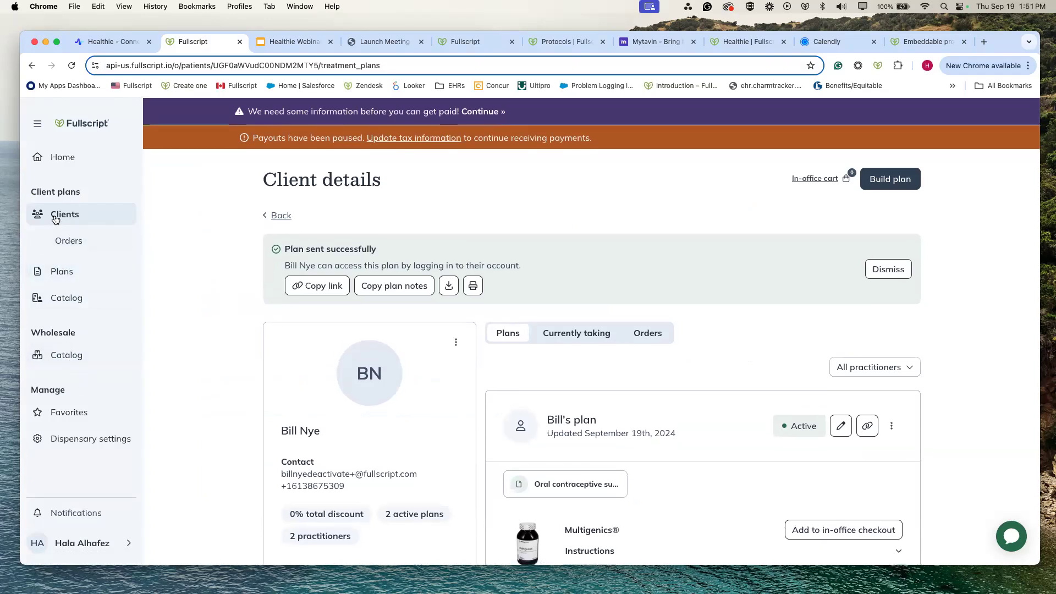
{"action": "left_click", "coordinate": [63, 296]}
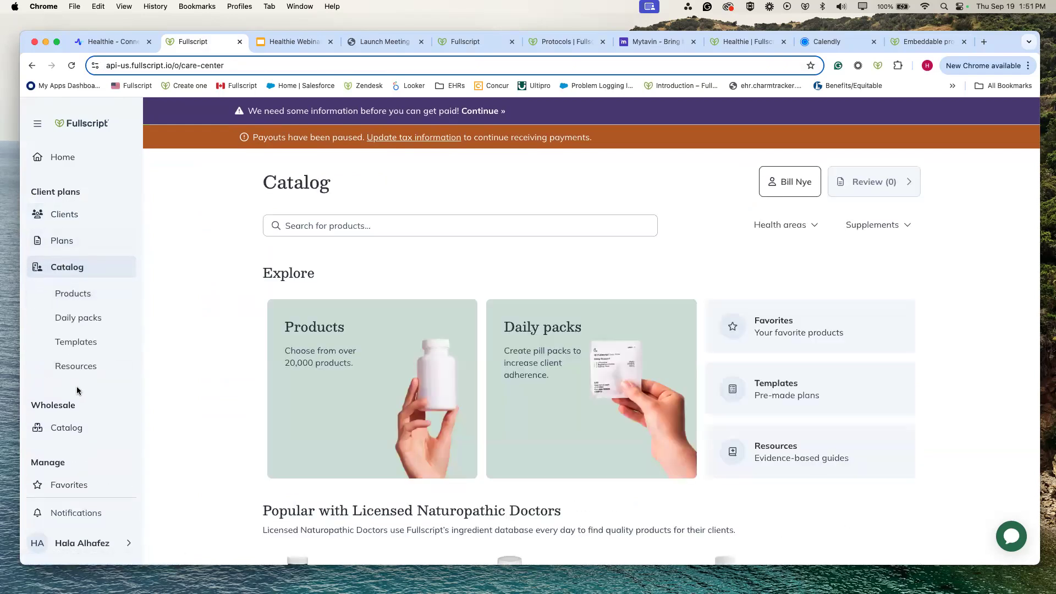
{"action": "left_click", "coordinate": [75, 344]}
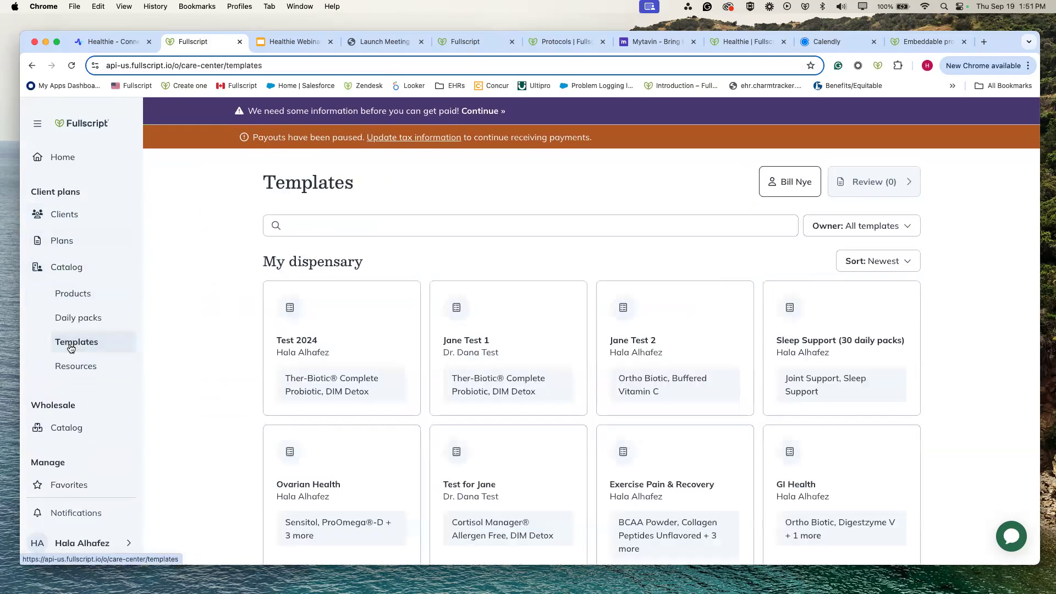
{"action": "left_click", "coordinate": [70, 248]}
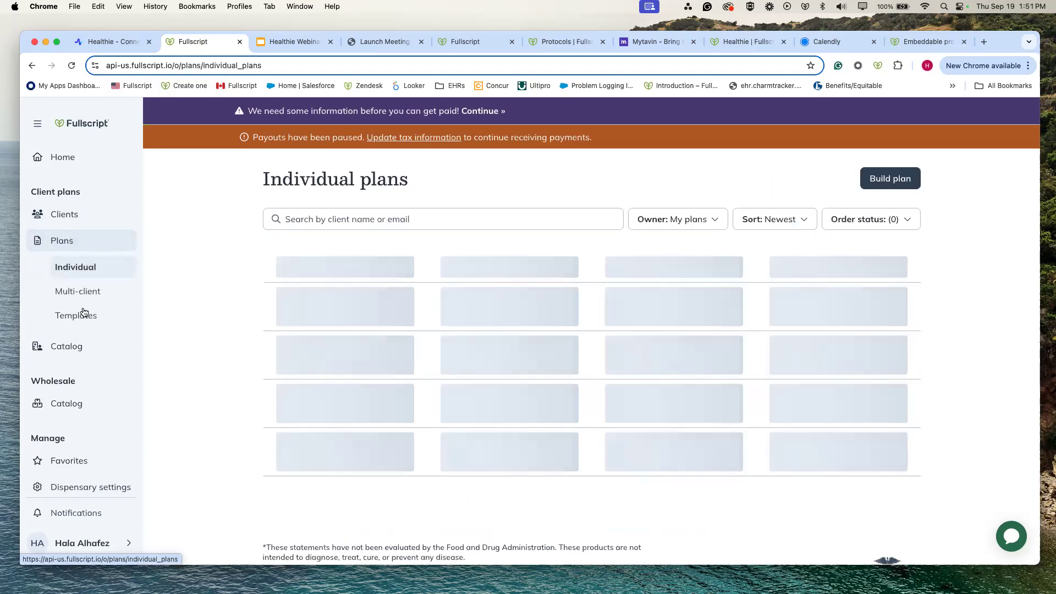
{"action": "left_click", "coordinate": [80, 293]}
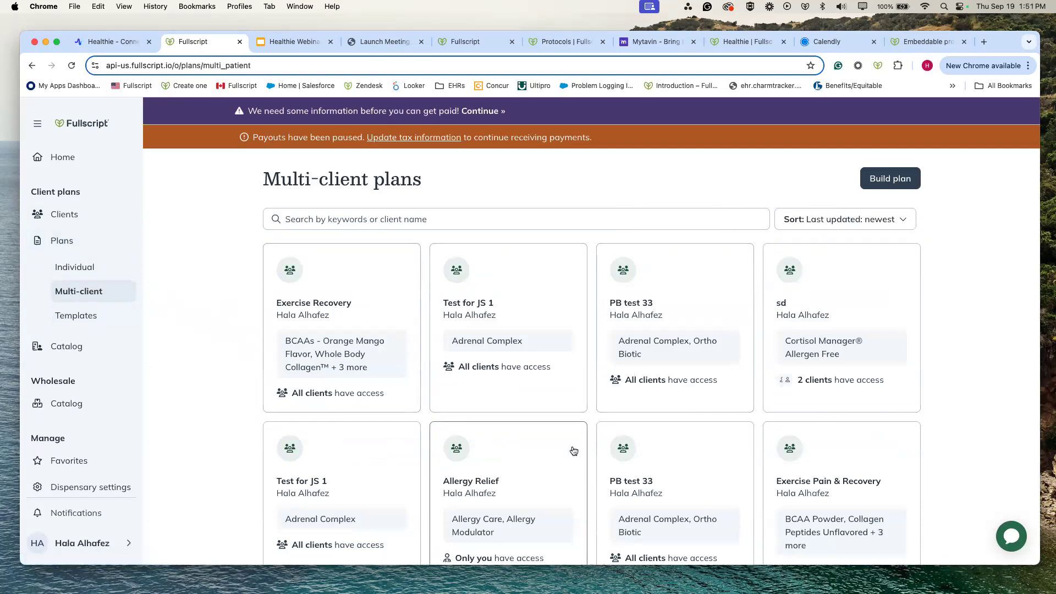
{"action": "scroll", "coordinate": [572, 451], "scroll_direction": "down", "scroll_amount": 1}
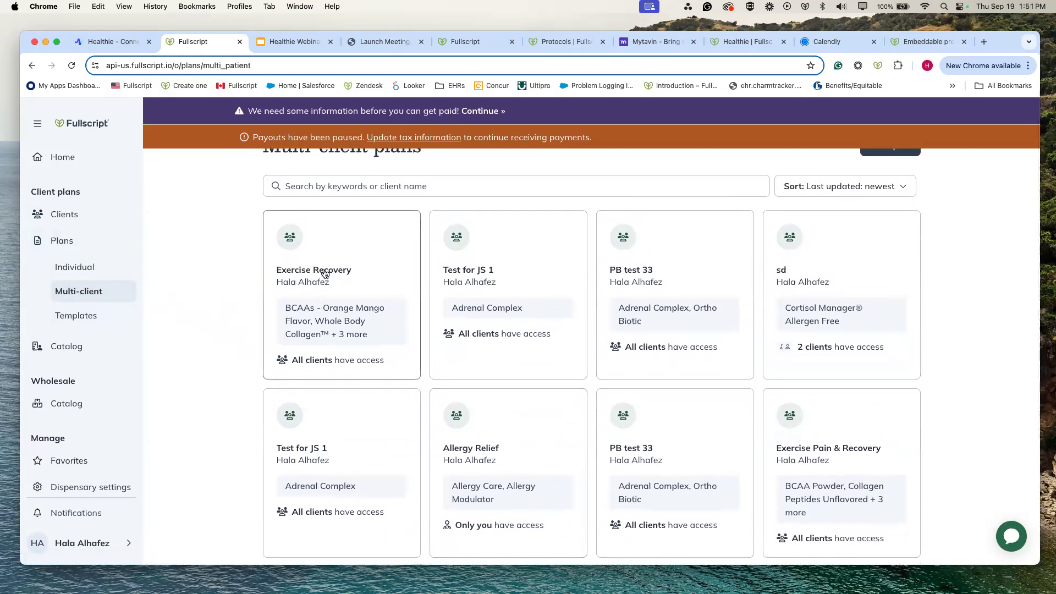
Preview the Exercise Recovery multi-client plan, review its products and resources, and copy its shareable link
{"action": "left_click", "coordinate": [369, 272]}
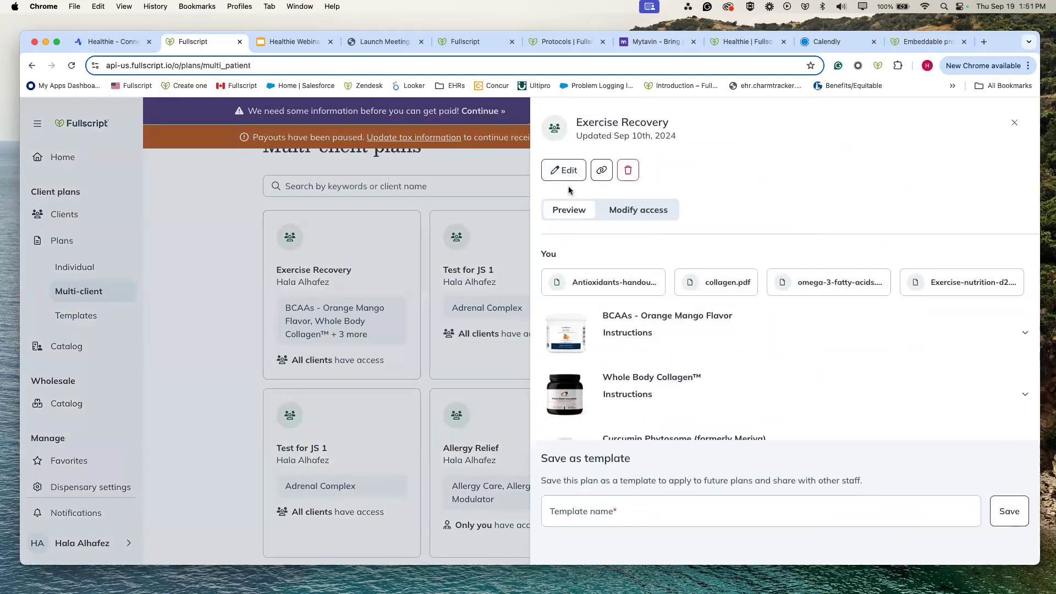
{"action": "scroll", "coordinate": [627, 359], "scroll_direction": "down", "scroll_amount": 5}
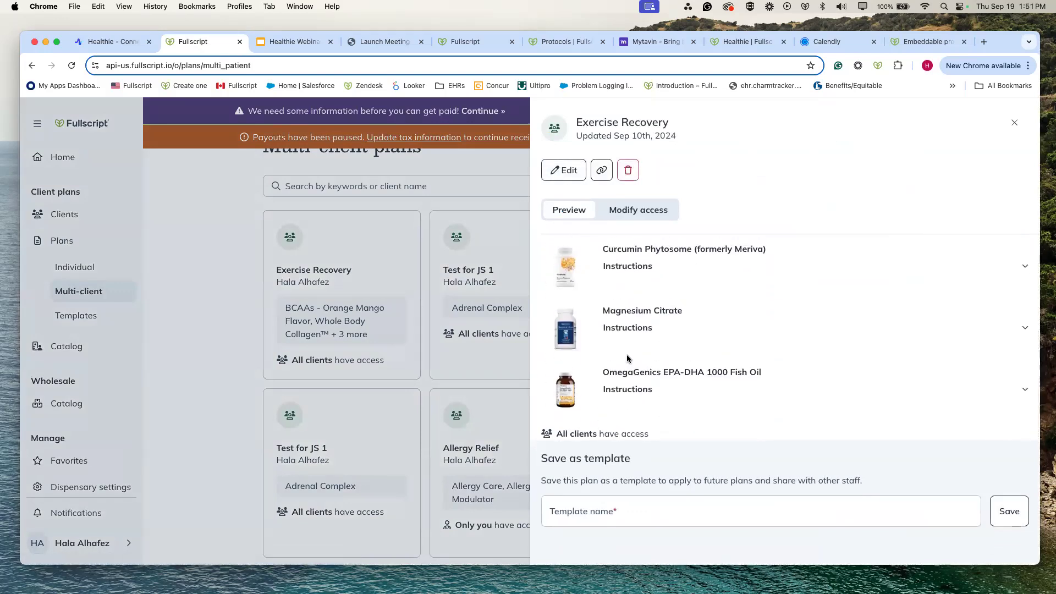
{"action": "scroll", "coordinate": [626, 359], "scroll_direction": "up", "scroll_amount": 5}
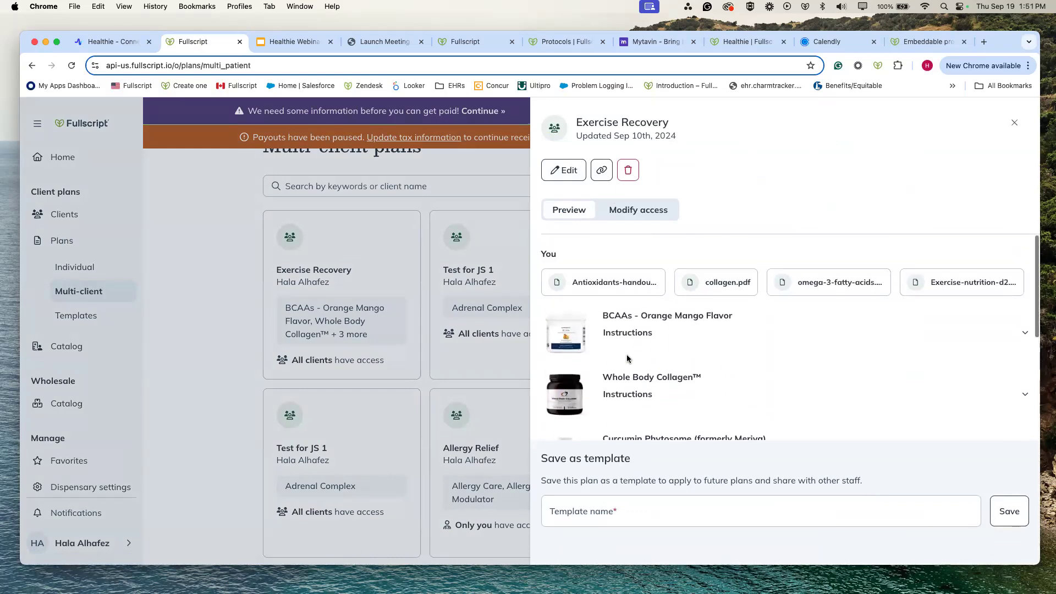
{"action": "left_click", "coordinate": [602, 175]}
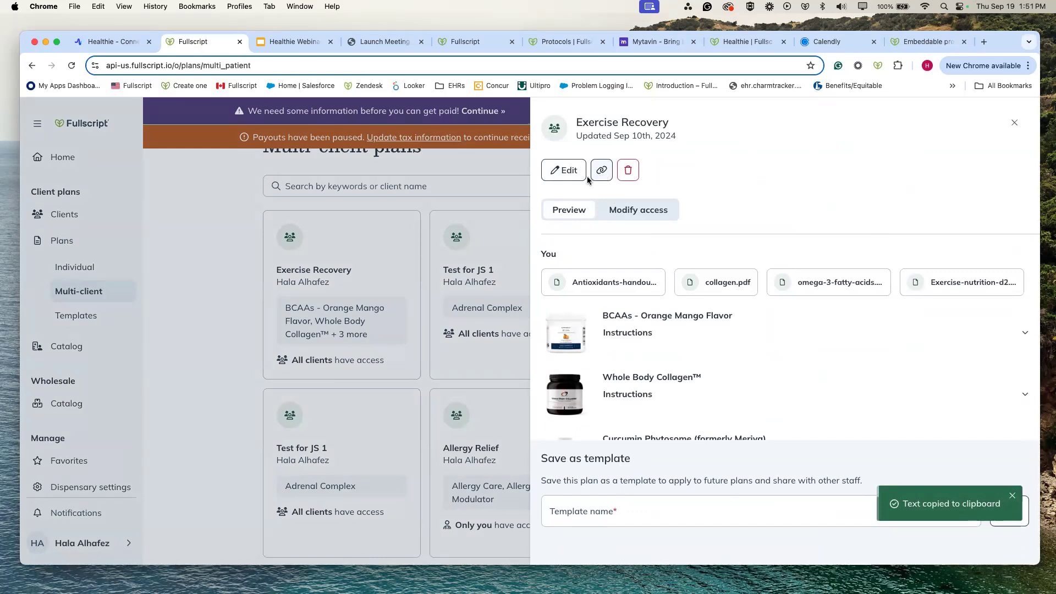
Open the Exercise Recovery plan for editing and view its shared link's sign-up page in a new incognito window
{"action": "left_click", "coordinate": [565, 175]}
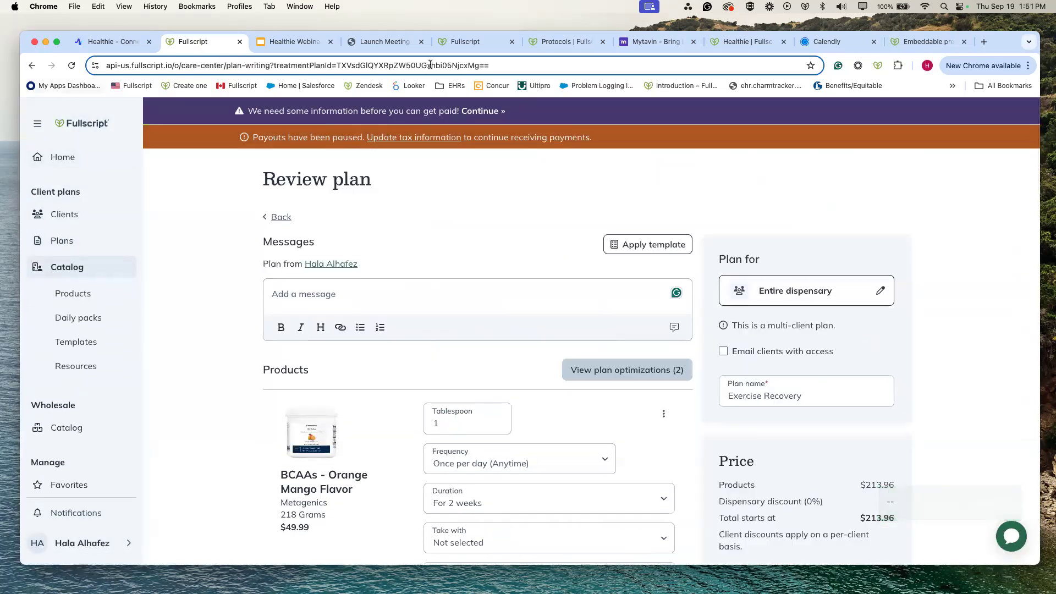
{"action": "left_click", "coordinate": [984, 43]}
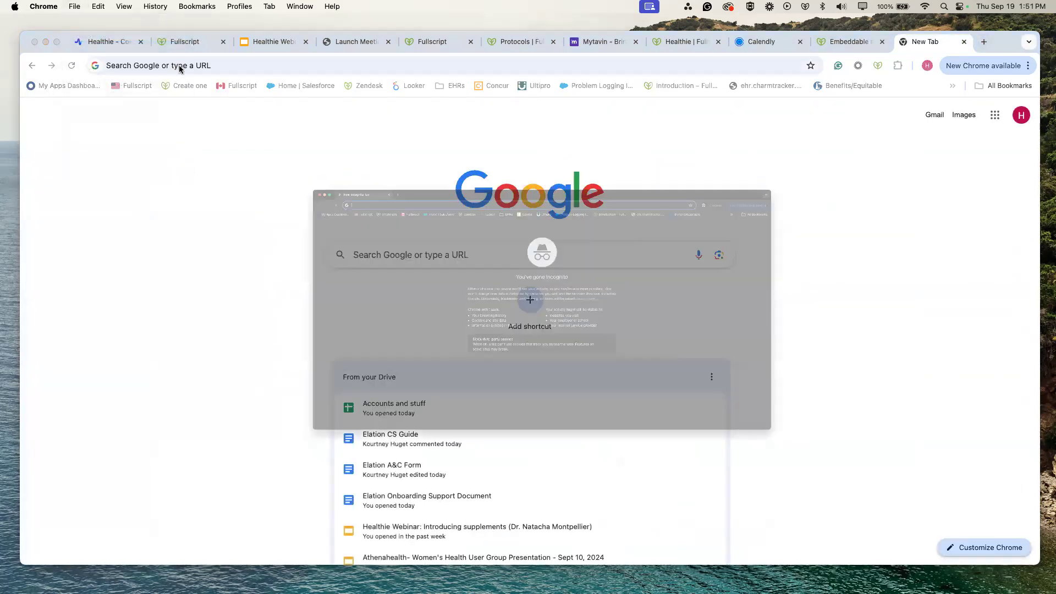
{"action": "key", "text": "super+shift+n"}
{"action": "key", "text": "super+v"}
{"action": "key", "text": "Return"}
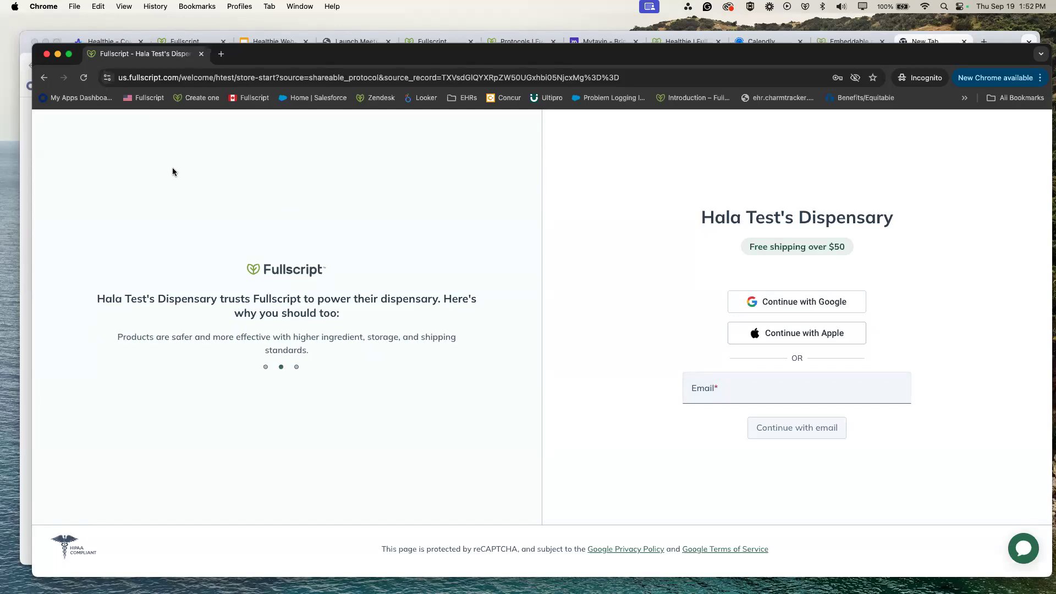
{"action": "left_click", "coordinate": [58, 54]}
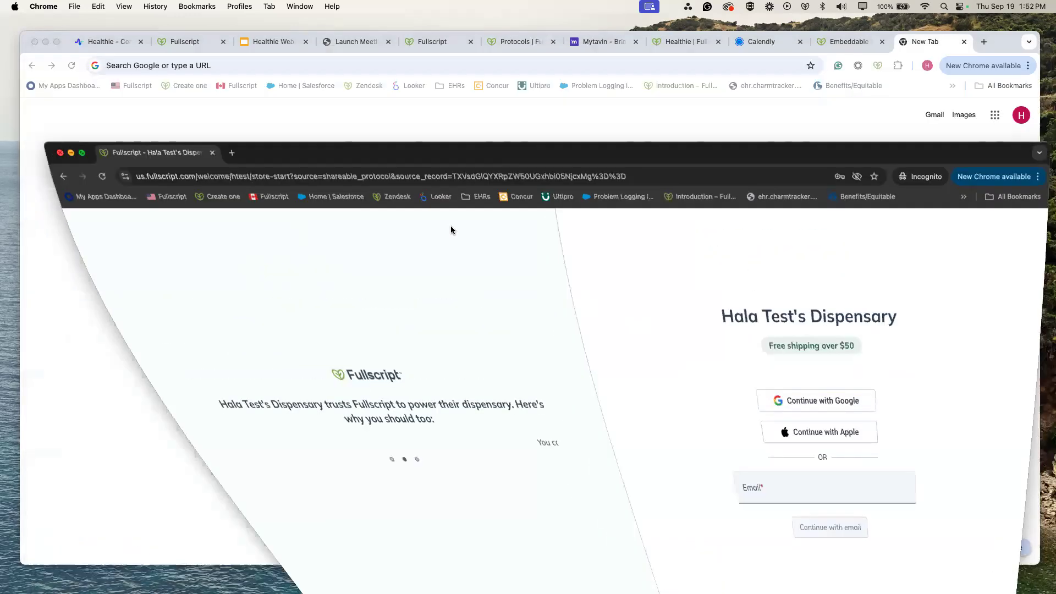
Return from the Fullscript plan review to the multi-client plans and preview the Exercise Recovery plan again
{"action": "left_click", "coordinate": [195, 42]}
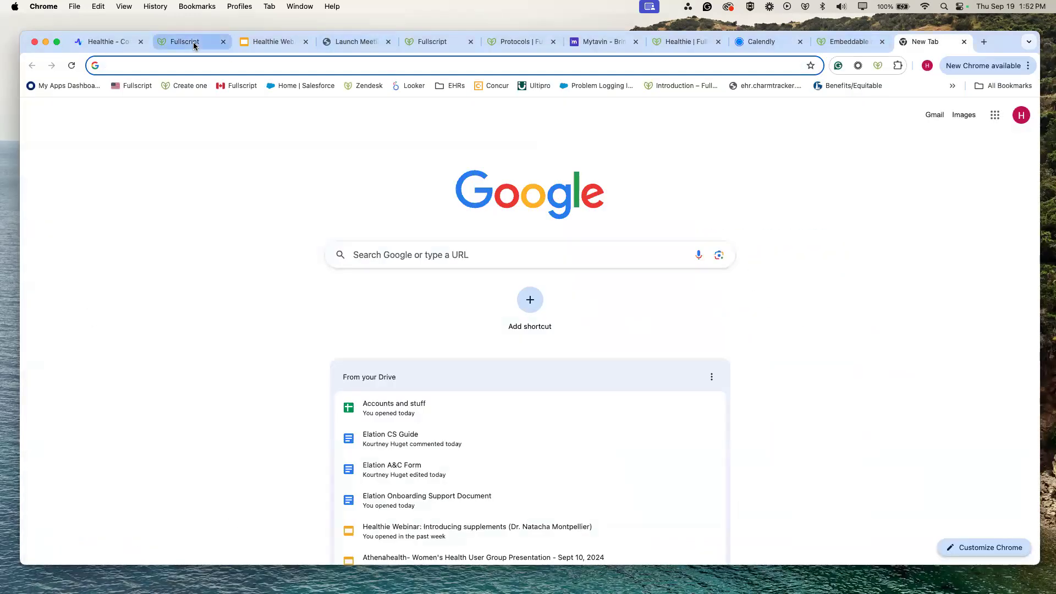
{"action": "left_click", "coordinate": [30, 65]}
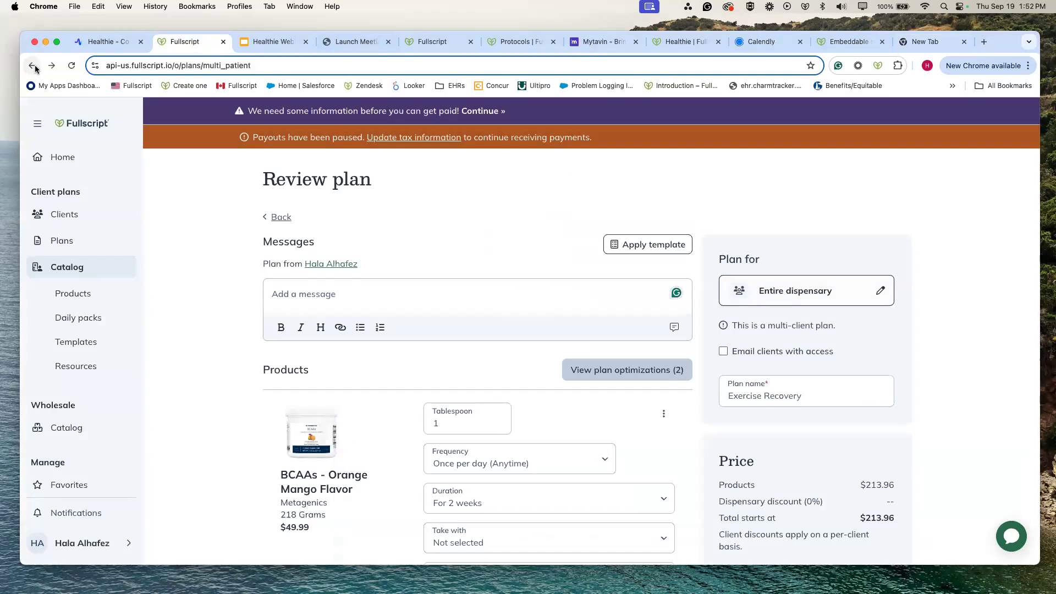
{"action": "left_click", "coordinate": [364, 293]}
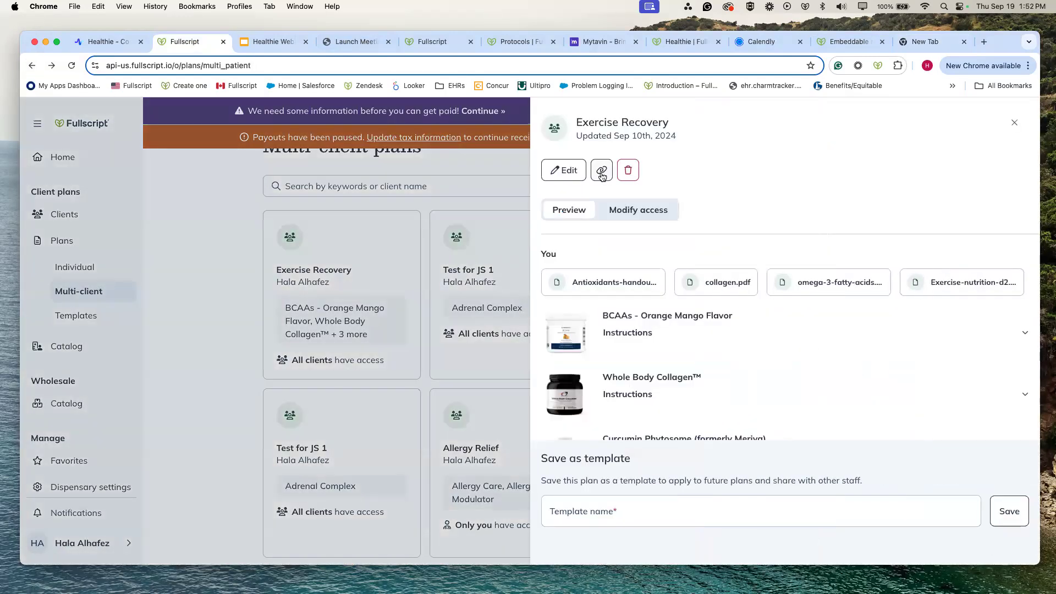
{"action": "scroll", "coordinate": [681, 294], "scroll_direction": "down", "scroll_amount": 1}
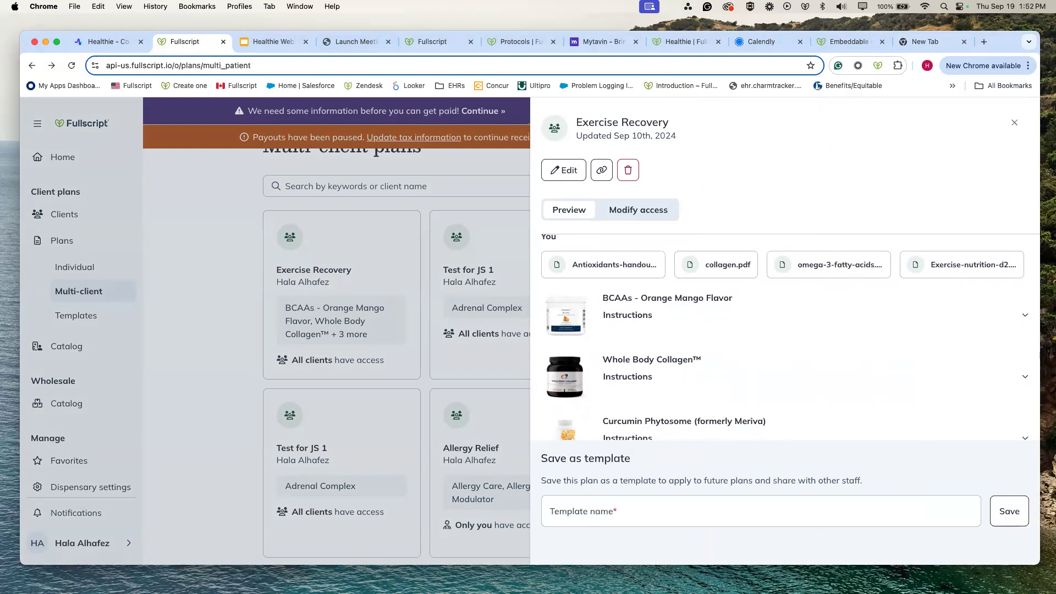
Close the Exercise Recovery preview and open the dispensary's list of plan templates
{"action": "left_click", "coordinate": [235, 379]}
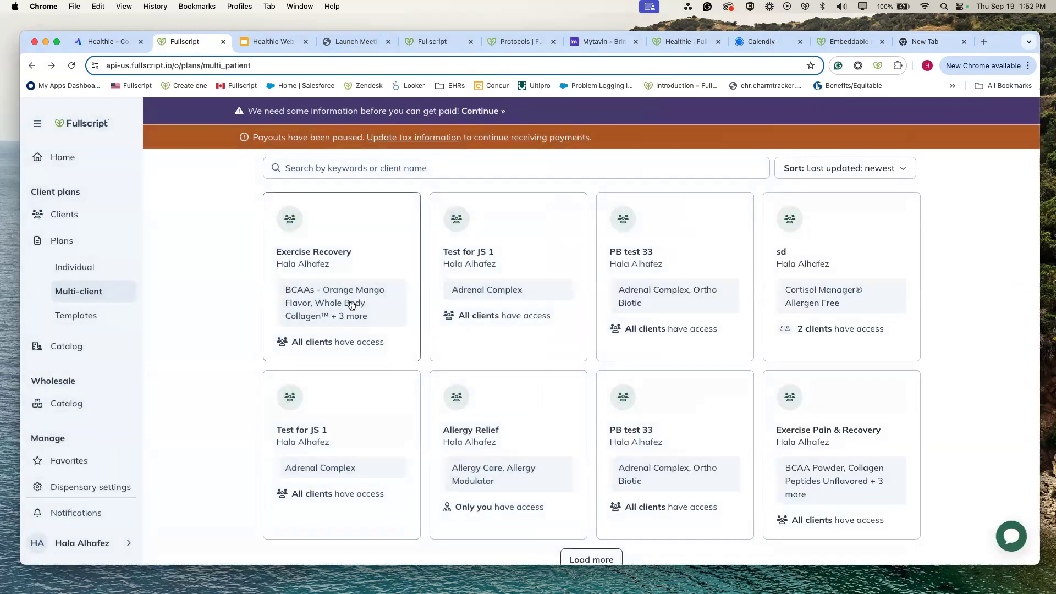
{"action": "left_click", "coordinate": [84, 317]}
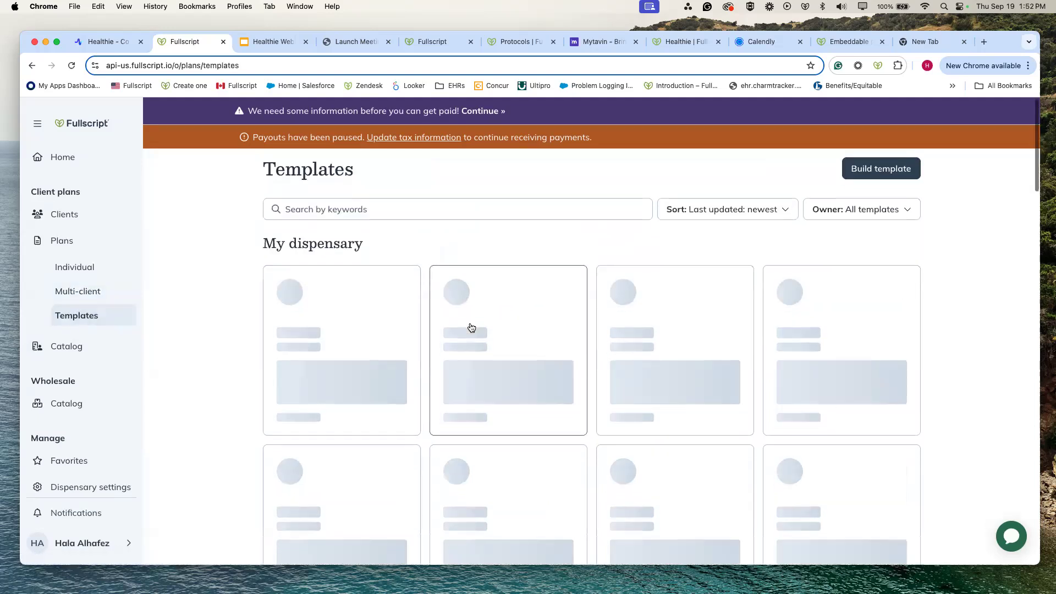
Find the Fullscript-made Proton-pump Inhibitor Support template and use it to start a plan for a client
{"action": "scroll", "coordinate": [471, 328], "scroll_direction": "down", "scroll_amount": 10}
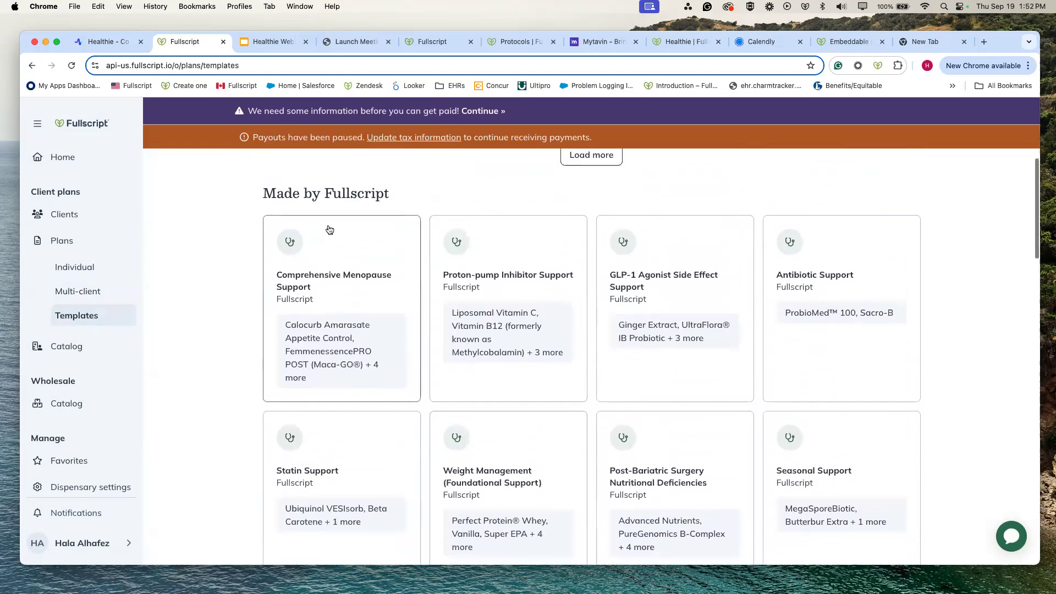
{"action": "left_click", "coordinate": [531, 255]}
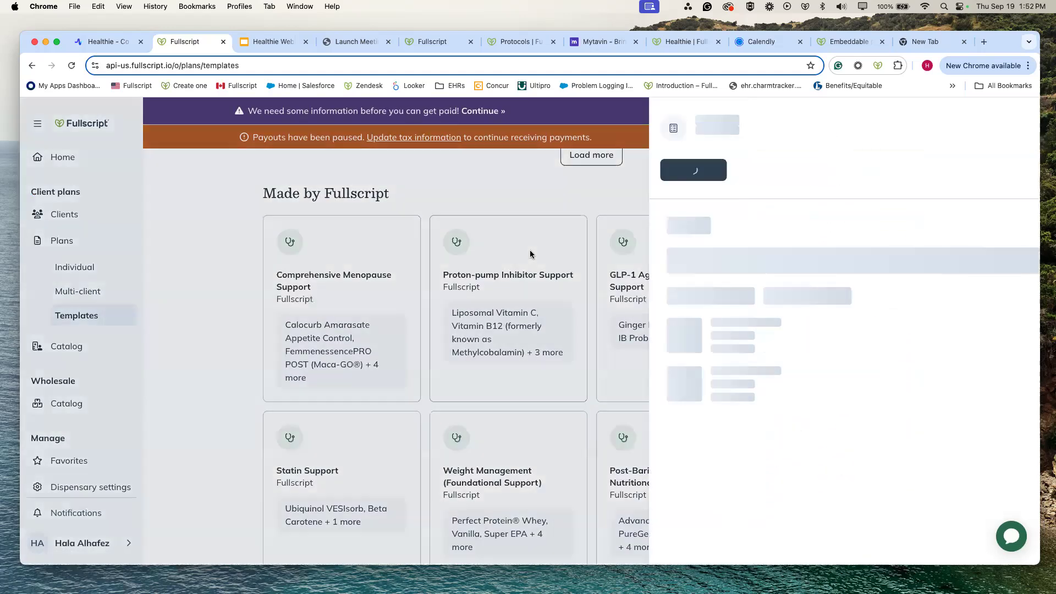
{"action": "left_click", "coordinate": [572, 170]}
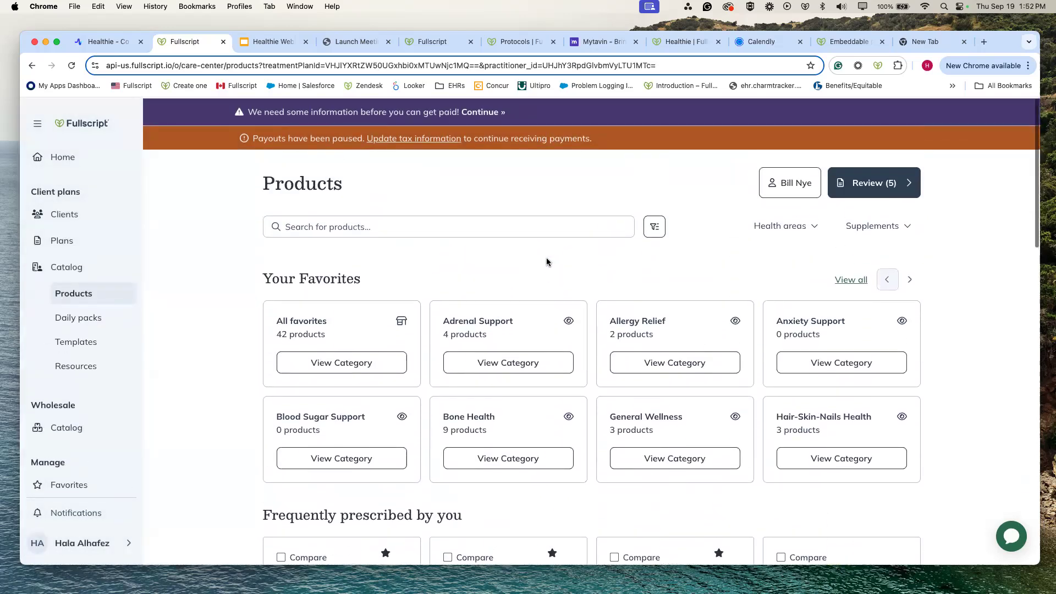
Open the client's plan for review and examine its products, pricing and the alternatives to sending it to the client
{"action": "left_click", "coordinate": [875, 181]}
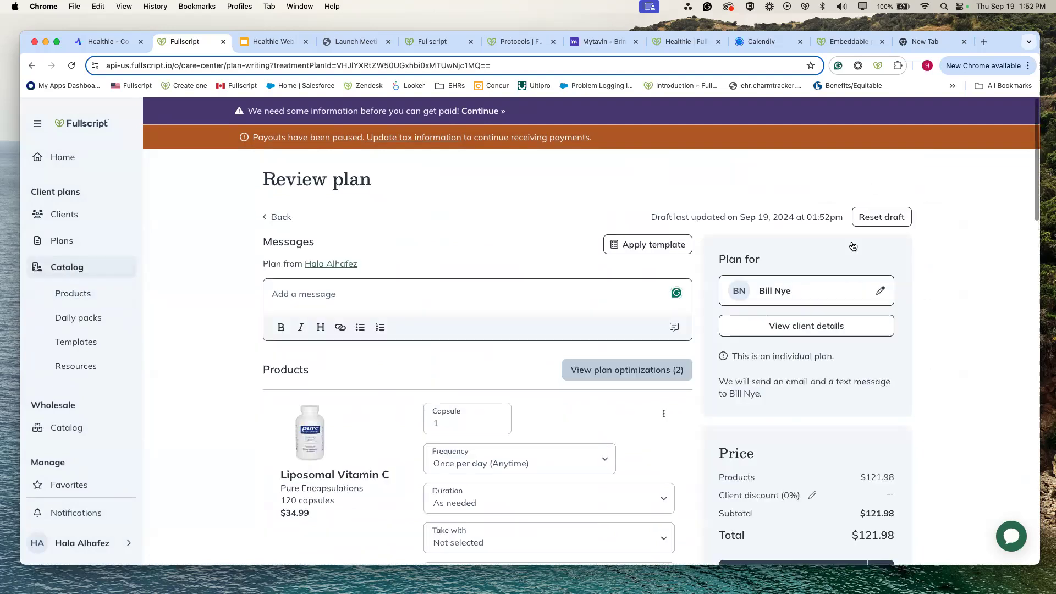
{"action": "scroll", "coordinate": [837, 283], "scroll_direction": "down", "scroll_amount": 3}
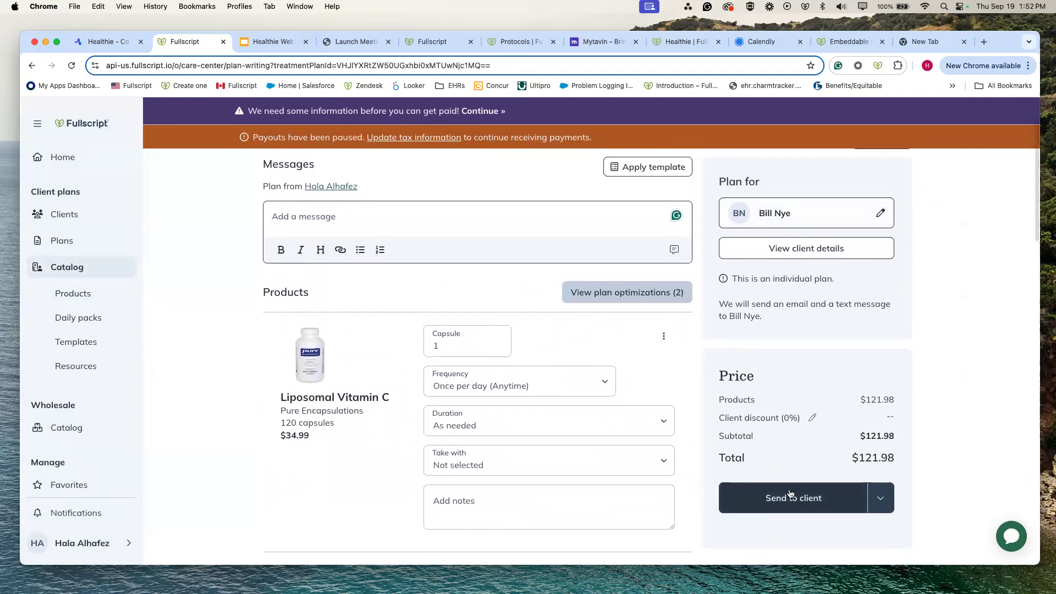
{"action": "left_click", "coordinate": [880, 498]}
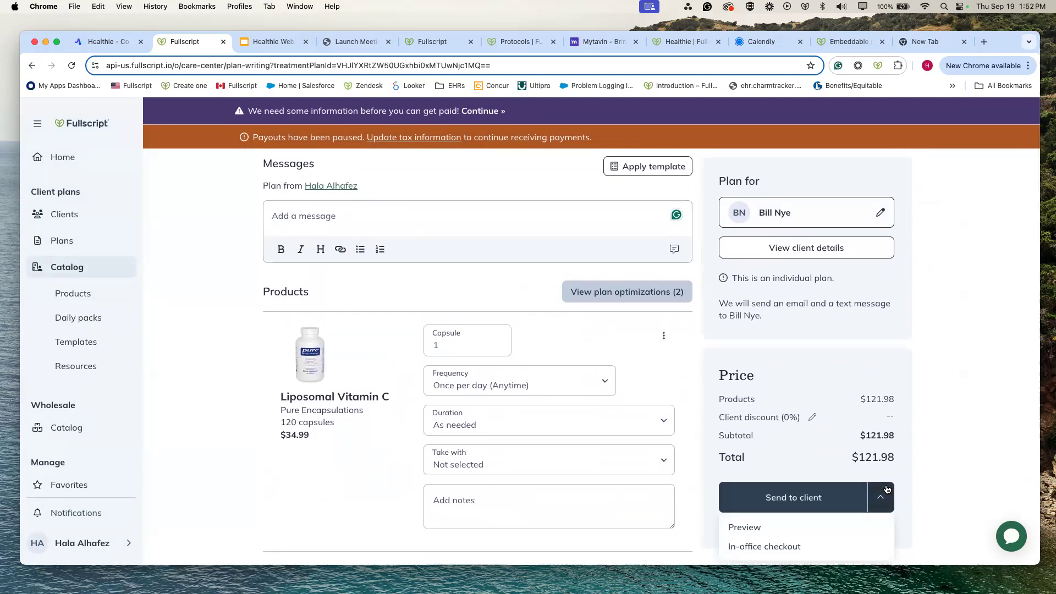
{"action": "scroll", "coordinate": [885, 489], "scroll_direction": "down", "scroll_amount": 2}
{"action": "scroll", "coordinate": [940, 443], "scroll_direction": "up", "scroll_amount": 5}
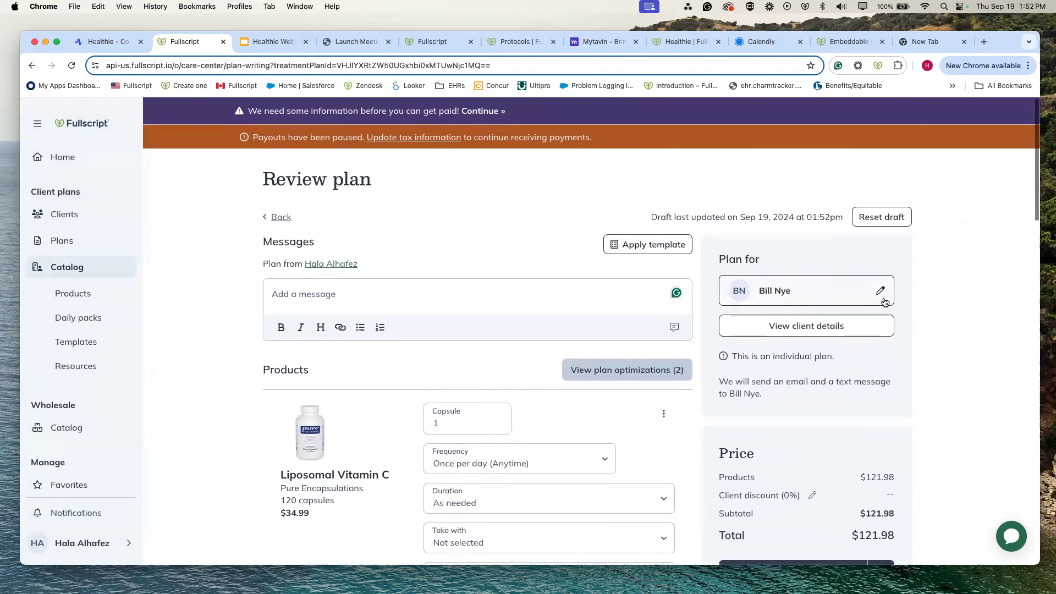
Edit who the plan is for, go back to the recipient options and choose to create it as a template
{"action": "left_click", "coordinate": [866, 294]}
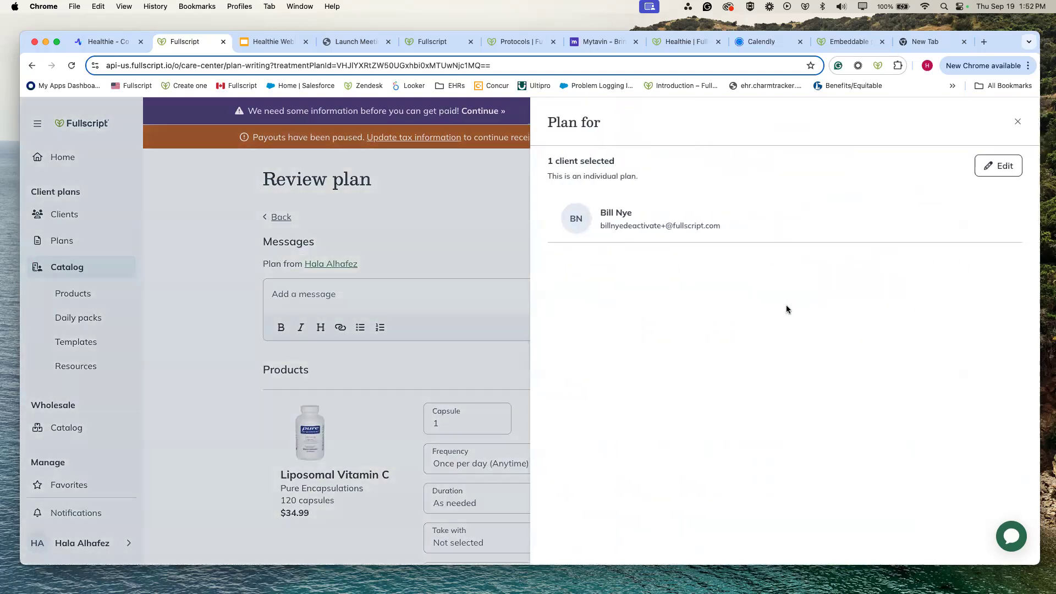
{"action": "left_click", "coordinate": [995, 163]}
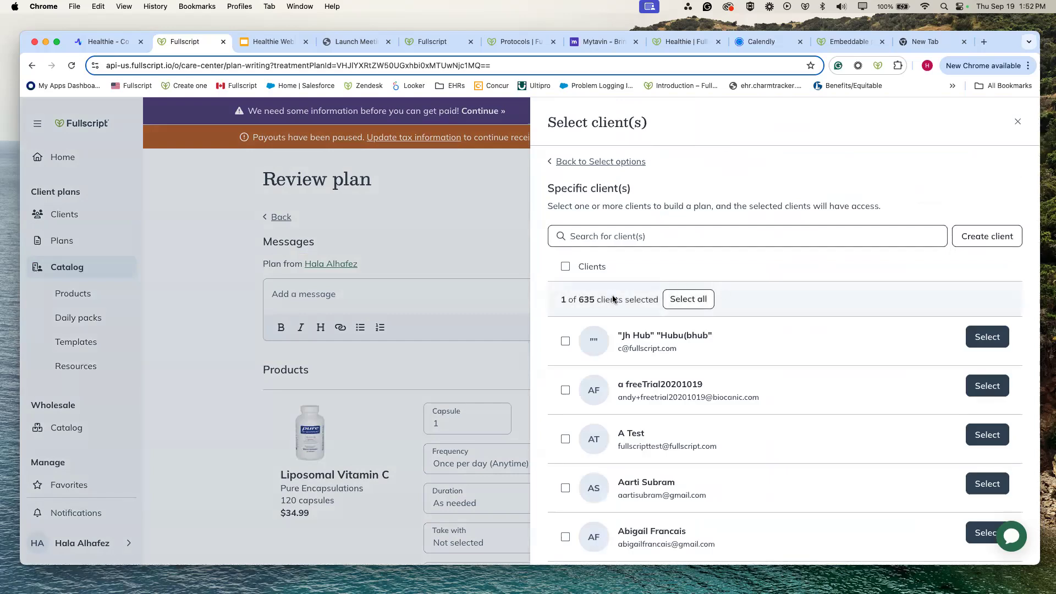
{"action": "left_click", "coordinate": [582, 163]}
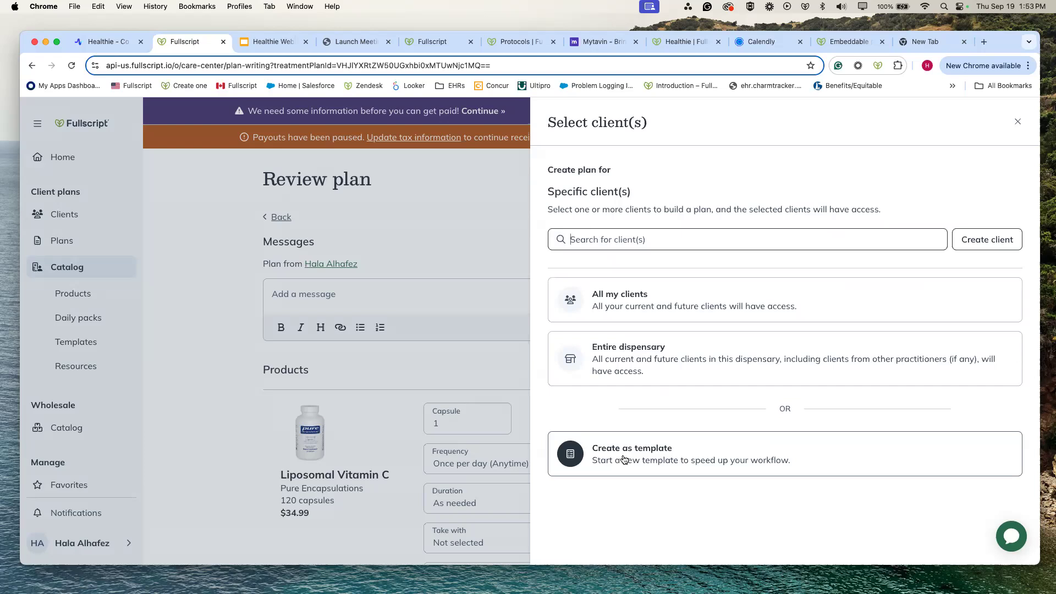
{"action": "left_click", "coordinate": [701, 460]}
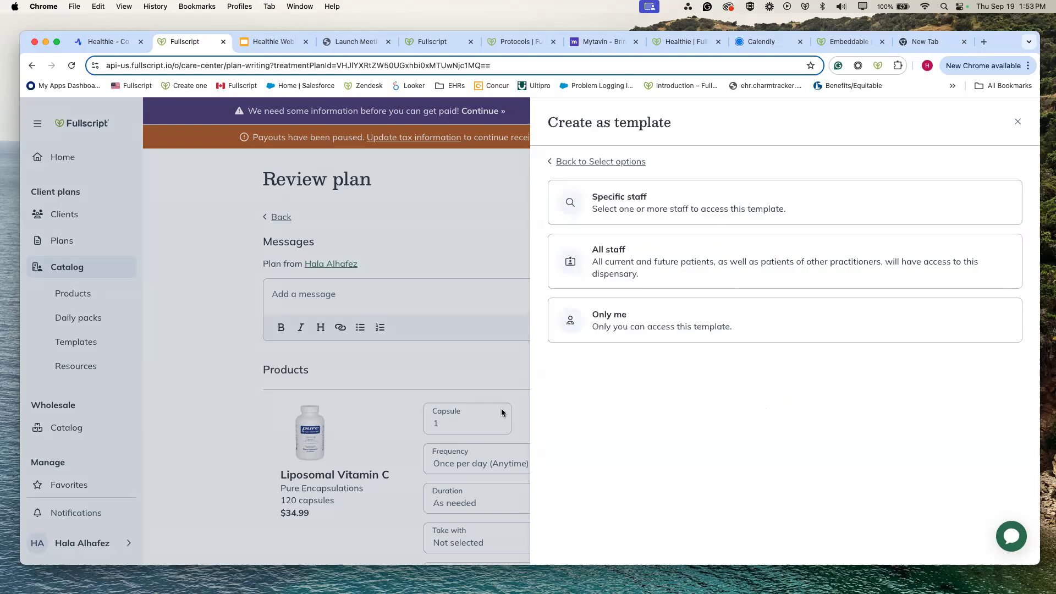